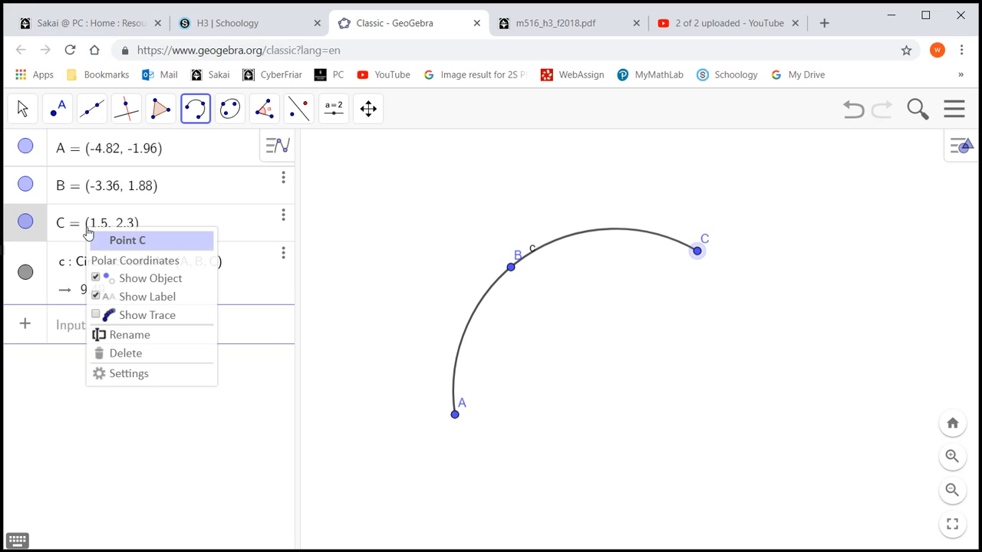
Hide the labels of points C, B and A on the arc
click(96, 299)
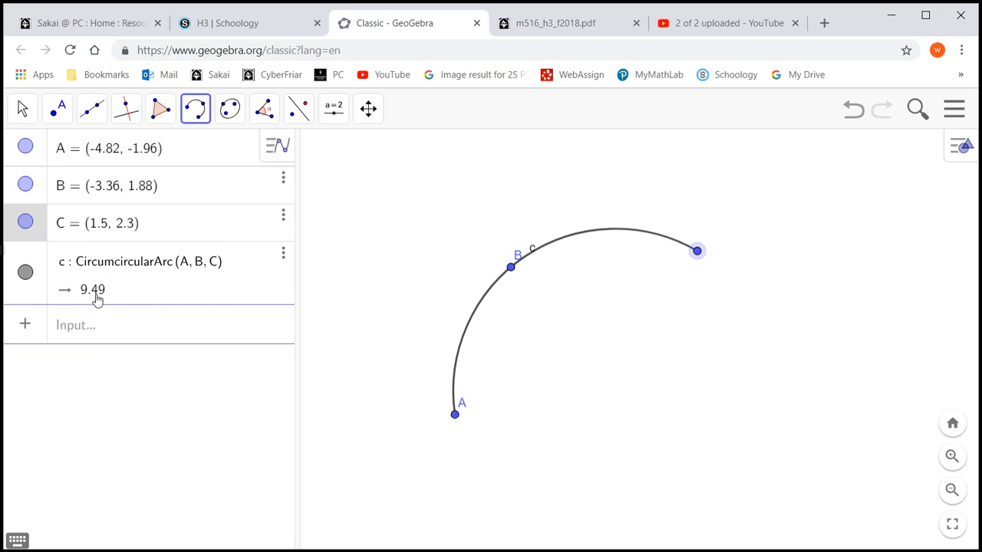
right_click(105, 197)
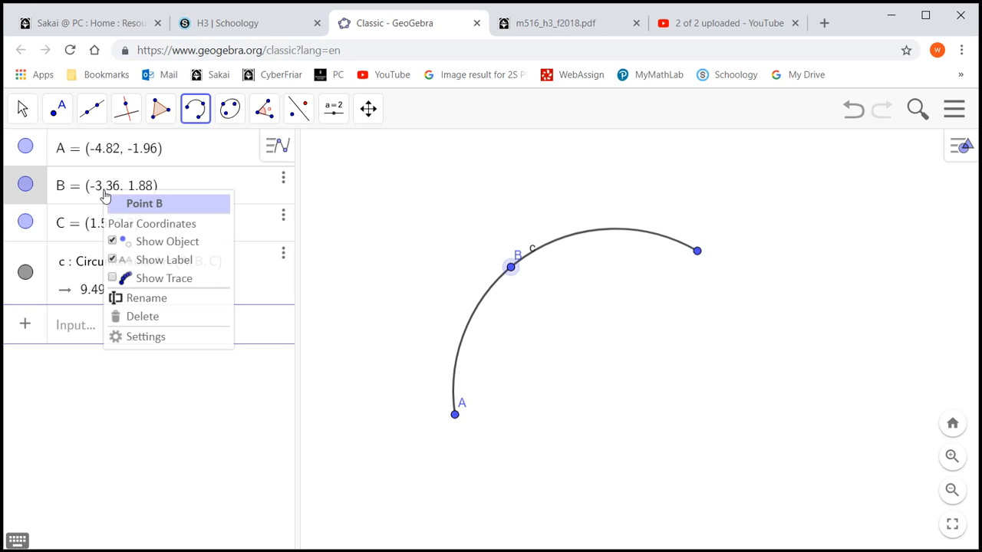
click(116, 261)
right_click(91, 148)
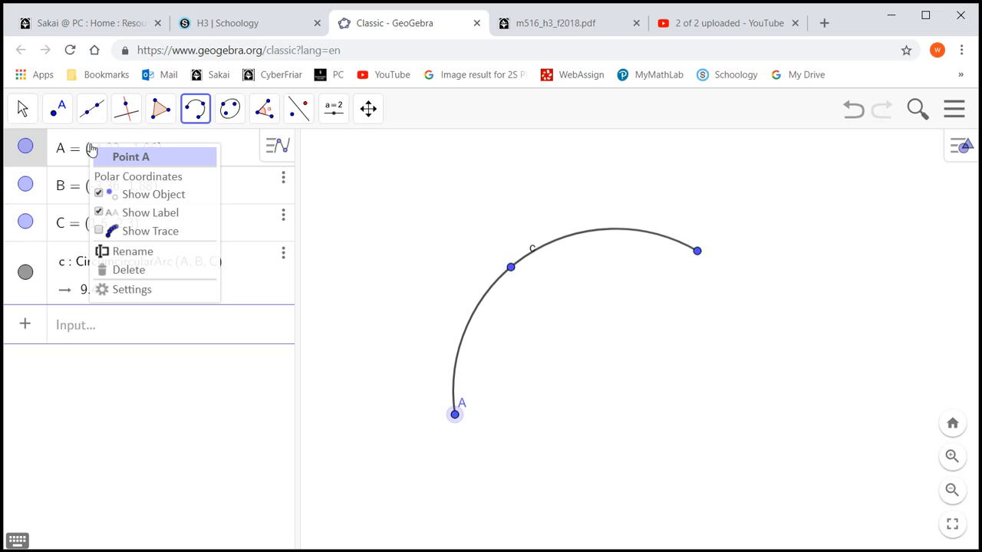
click(110, 216)
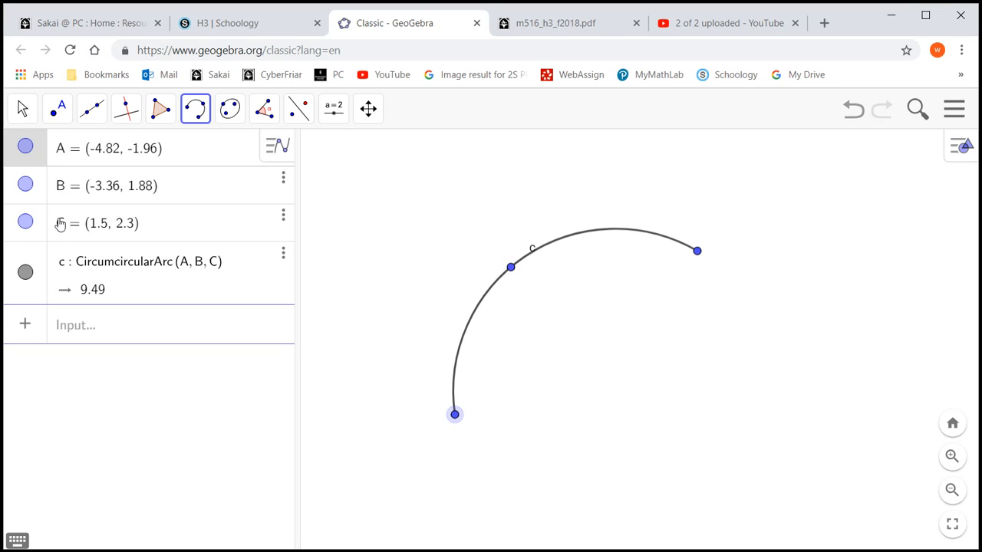
Hide points C, B and A in the drawing, and make all three visible again
click(26, 224)
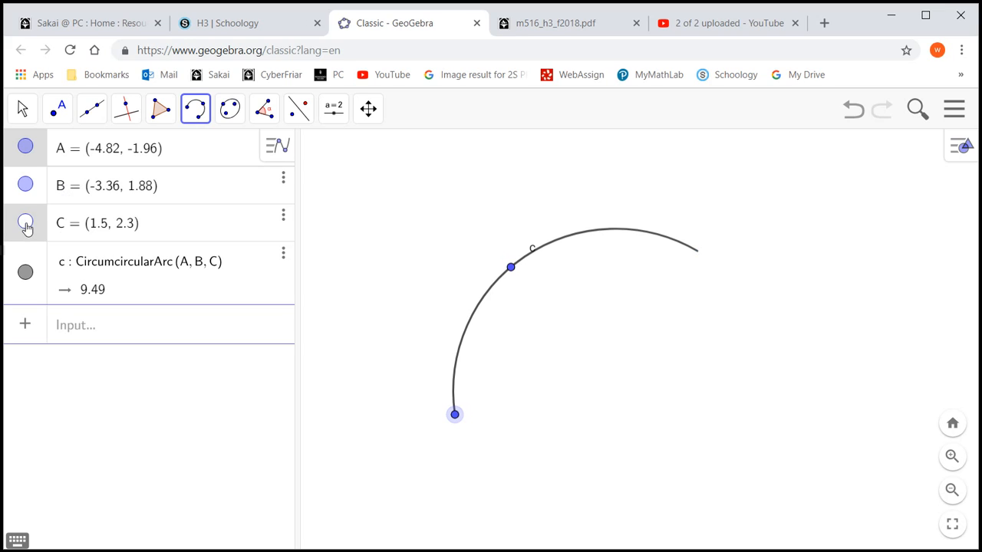
click(26, 186)
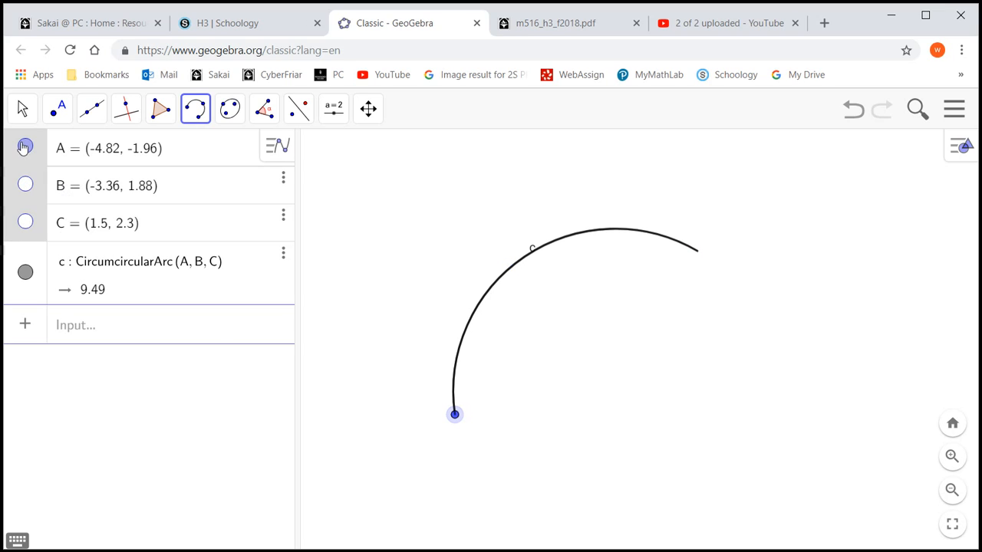
click(25, 146)
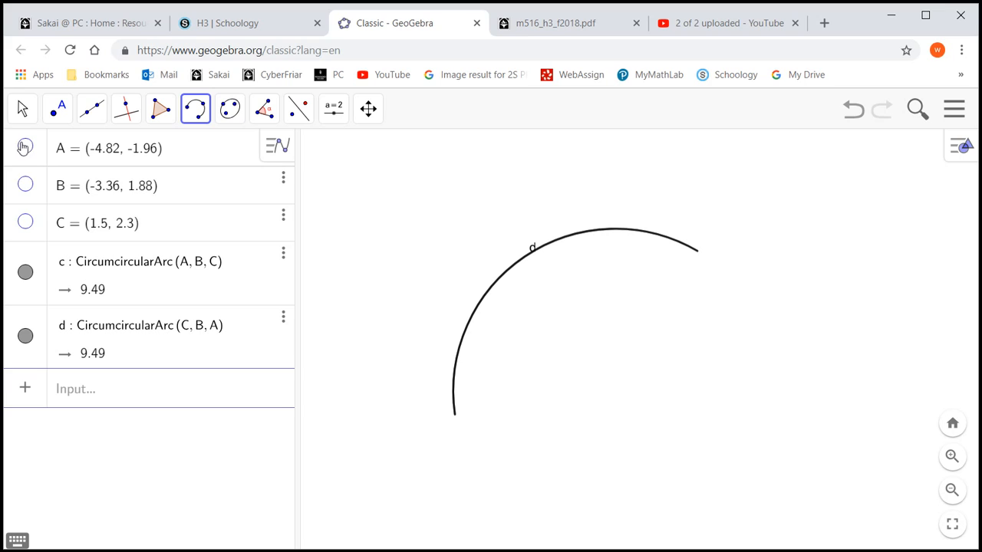
click(24, 148)
click(25, 187)
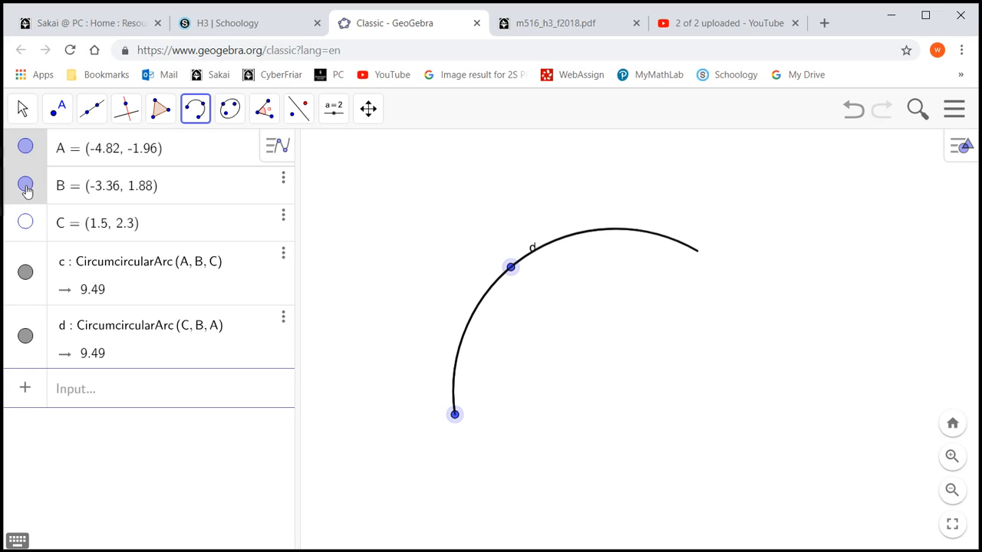
click(25, 222)
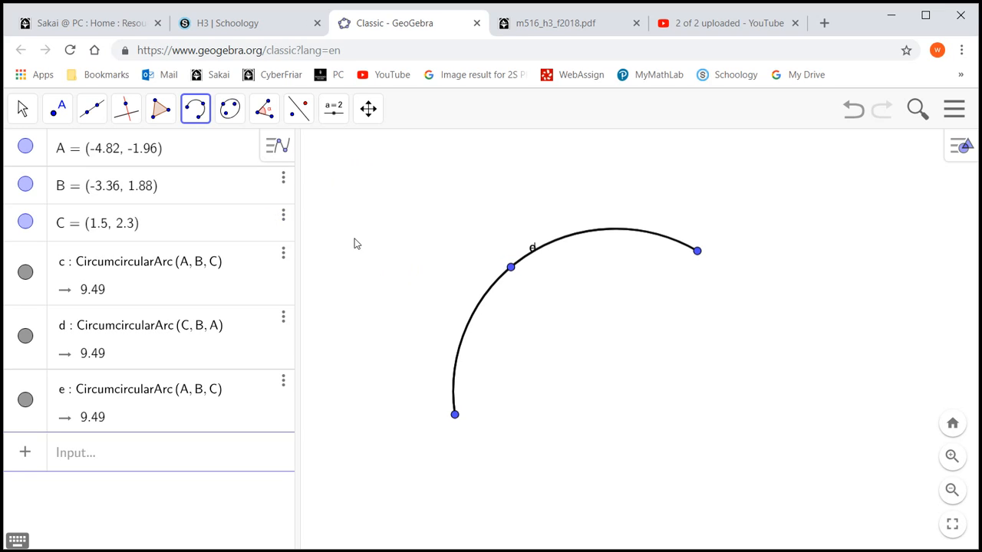
Measure the arc's length with Distance or Length and move the resulting text just above the arc
click(266, 111)
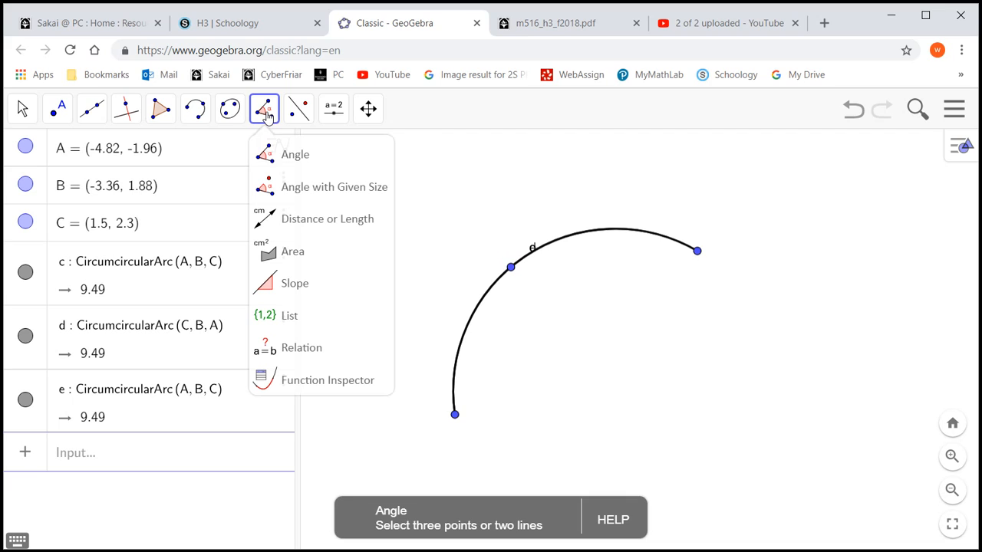
click(273, 221)
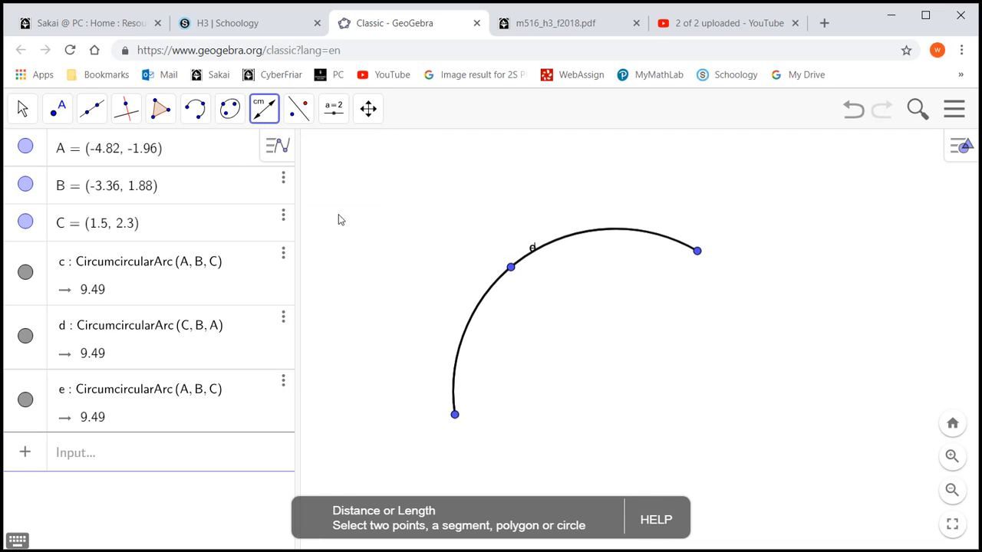
click(553, 248)
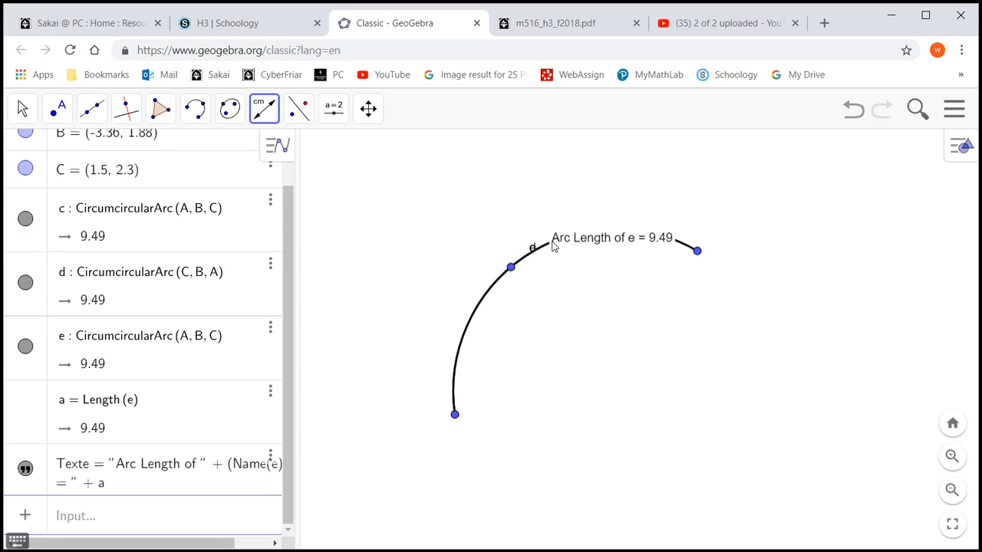
click(21, 111)
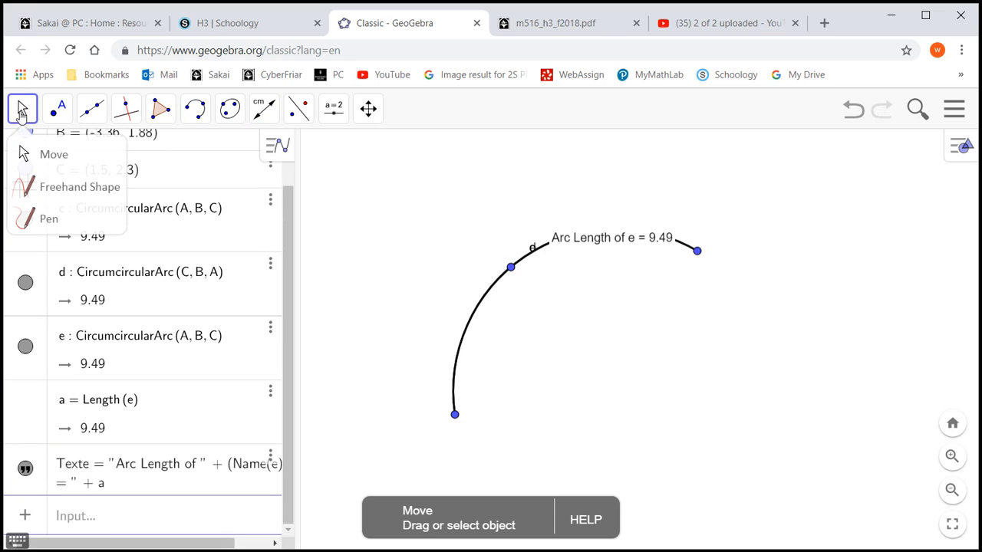
click(583, 244)
drag(583, 244, 531, 212)
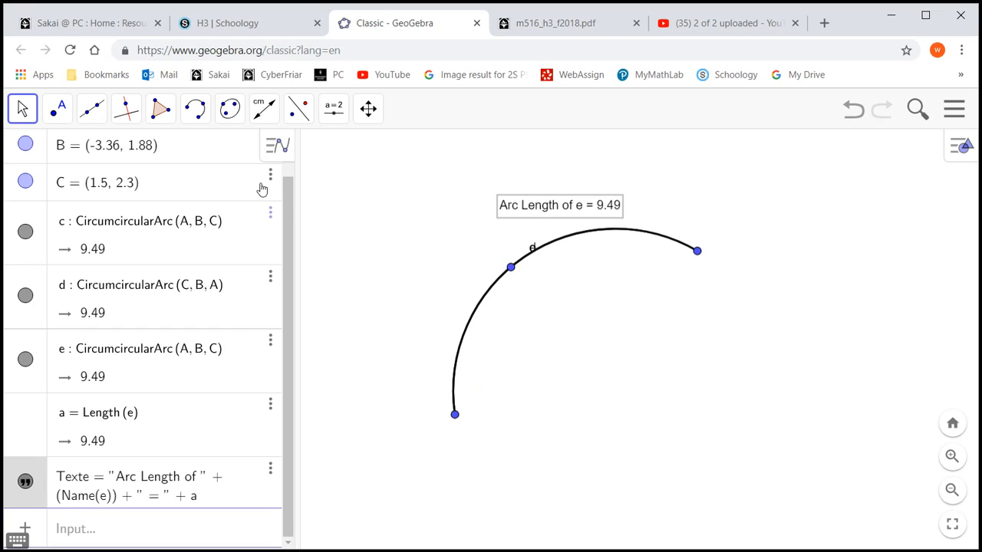
Construct the perpendicular bisectors of points A and B and of points B and C
click(135, 122)
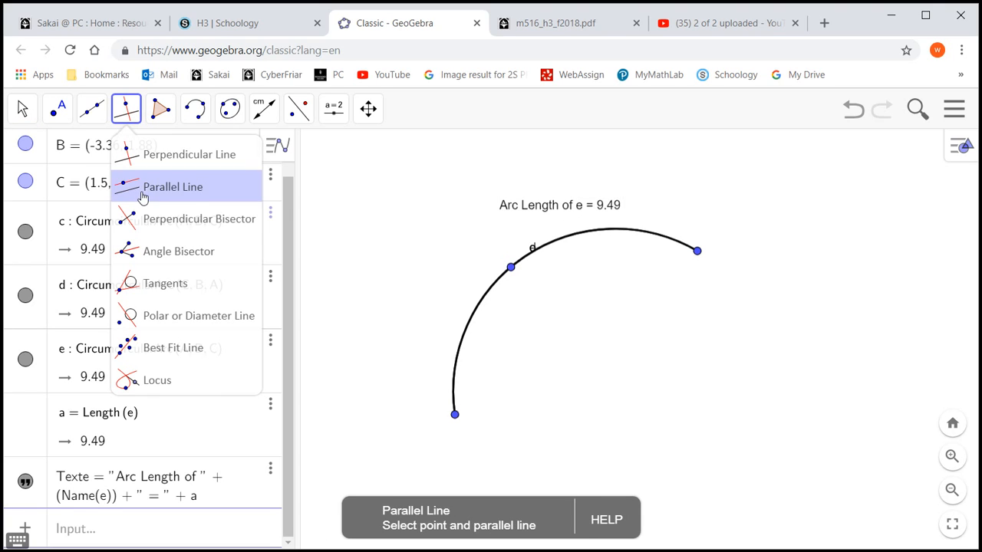
click(148, 222)
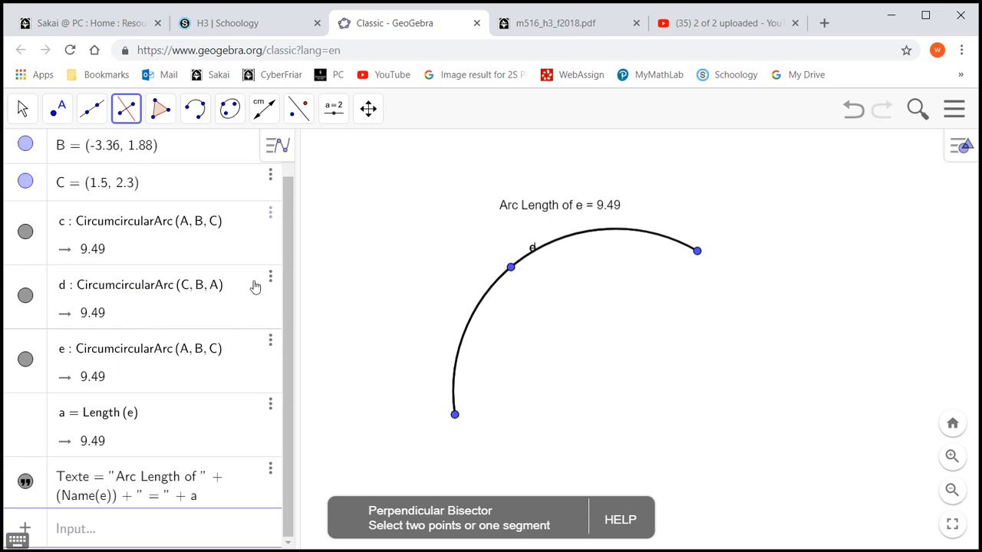
click(454, 415)
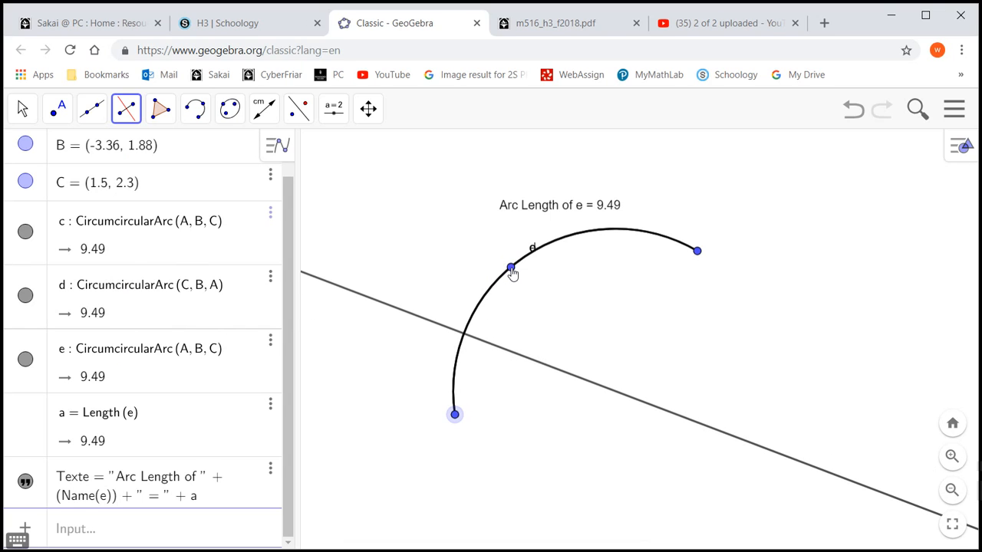
click(512, 268)
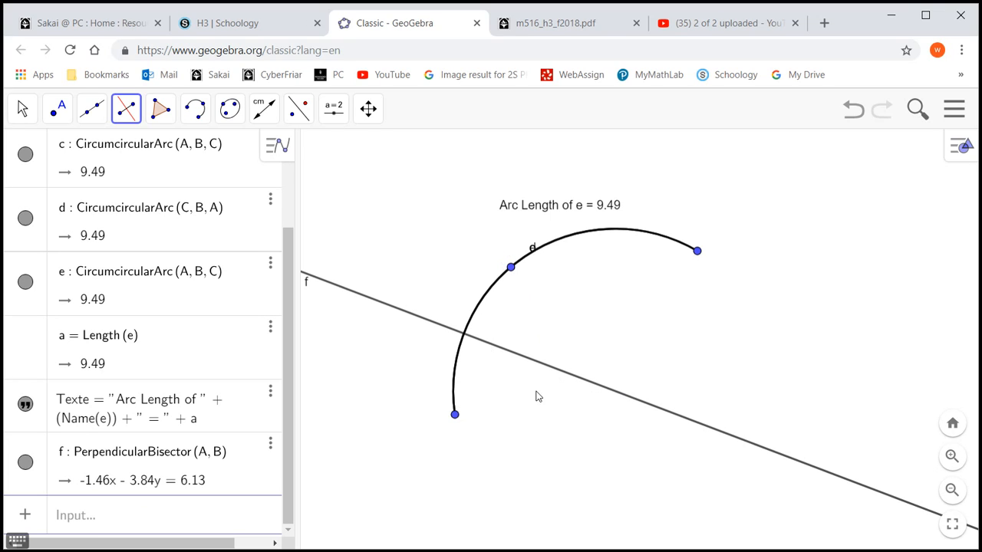
click(511, 268)
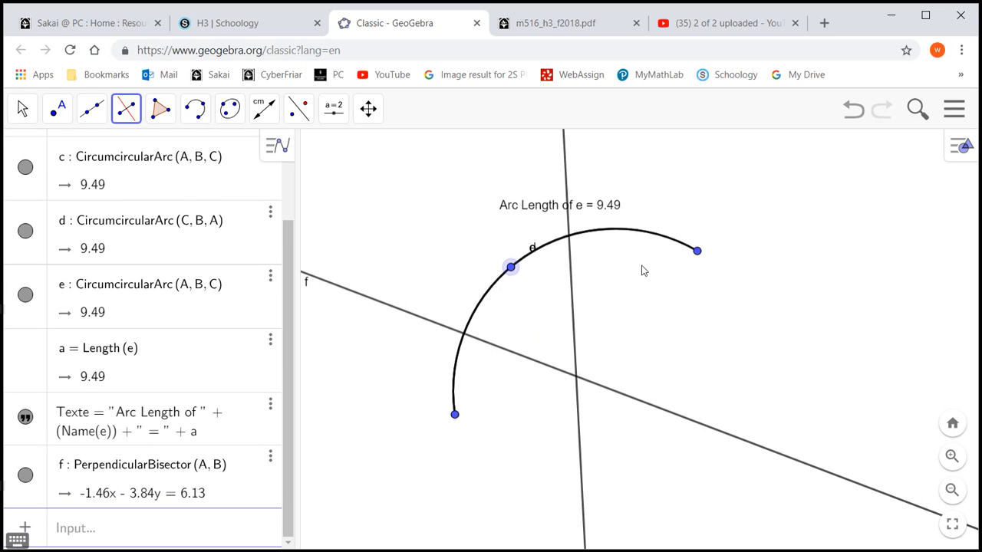
click(698, 253)
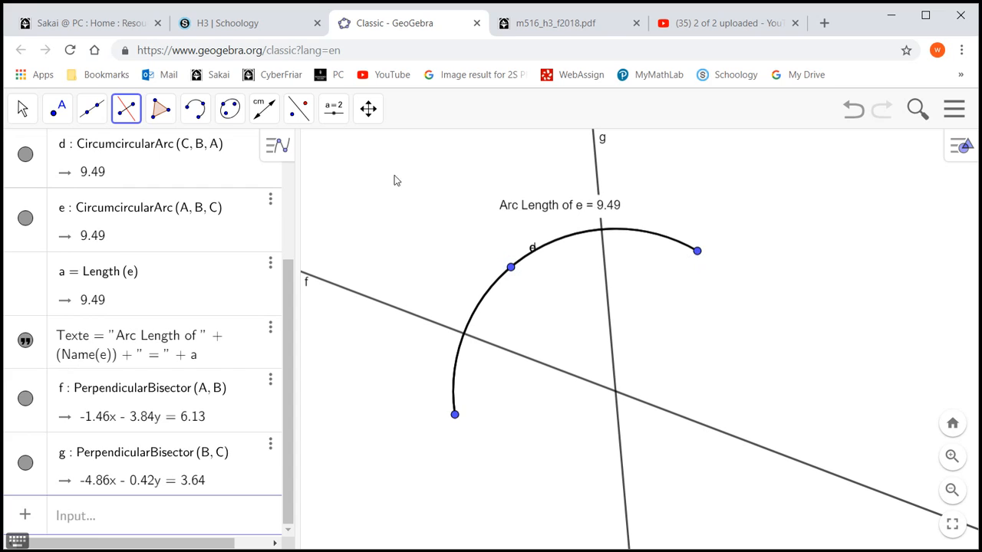
Create the intersection point of the two perpendicular bisectors and rename it Center
click(57, 110)
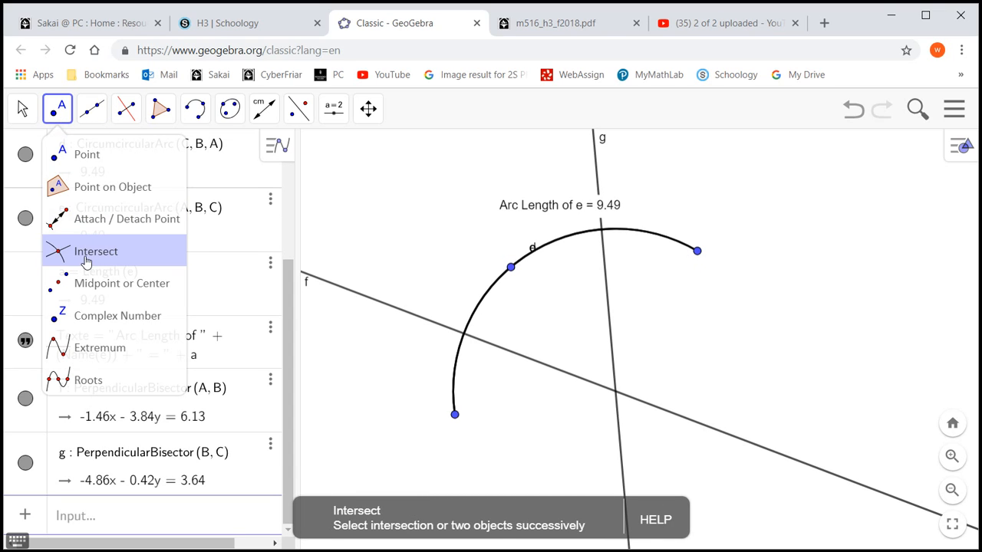
click(86, 253)
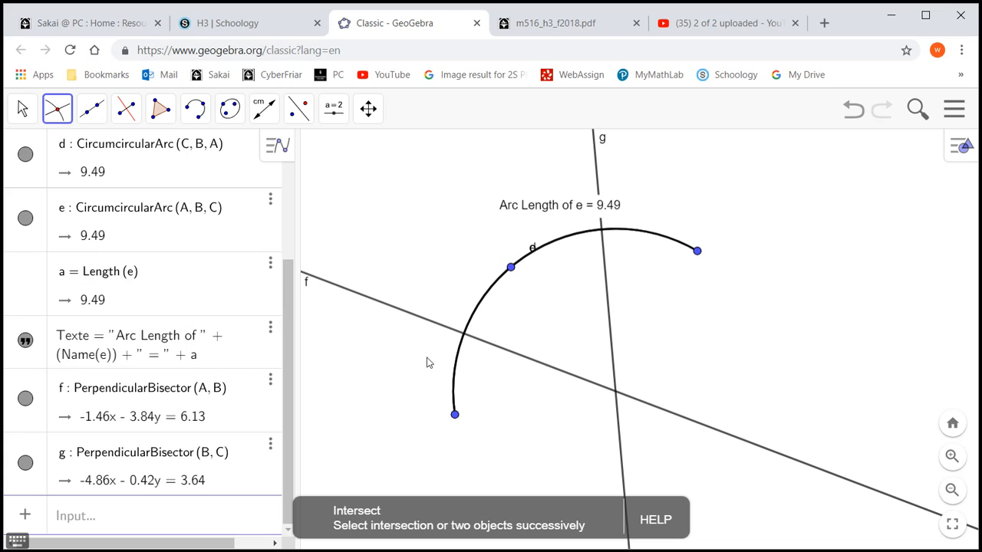
click(597, 387)
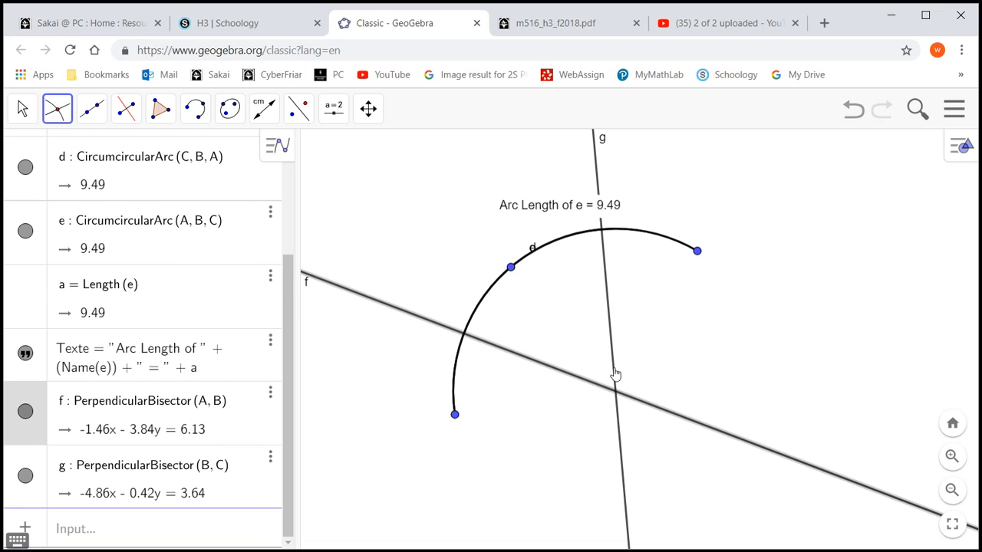
click(616, 374)
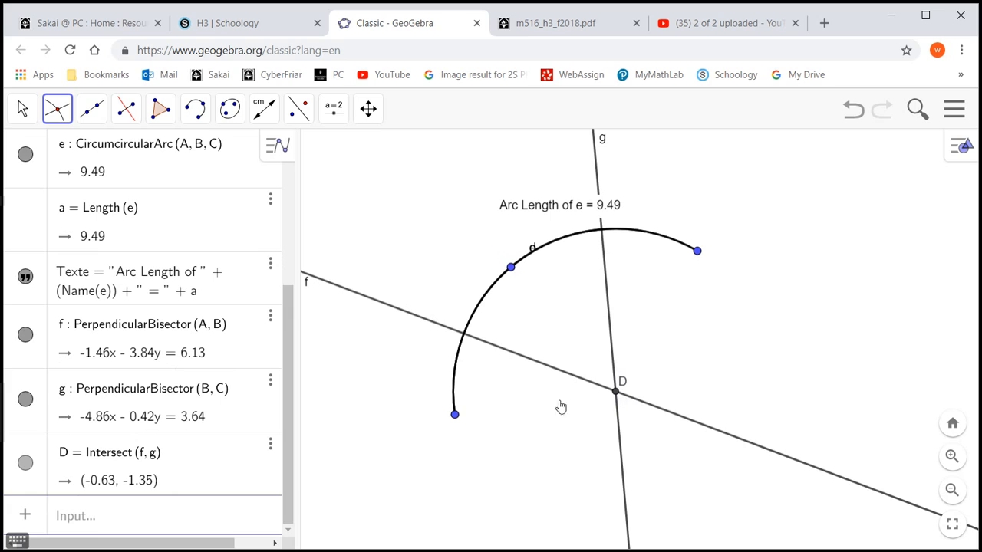
right_click(91, 459)
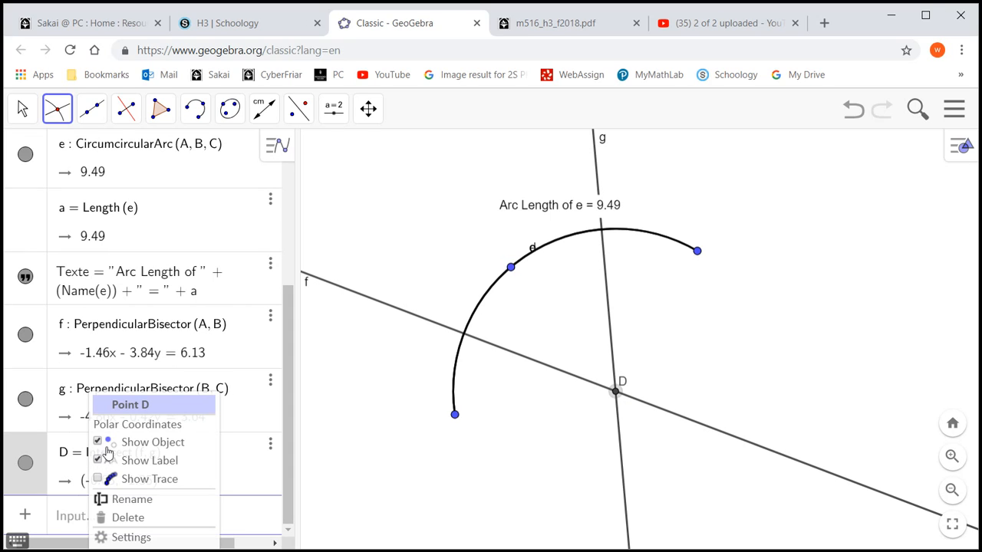
click(116, 503)
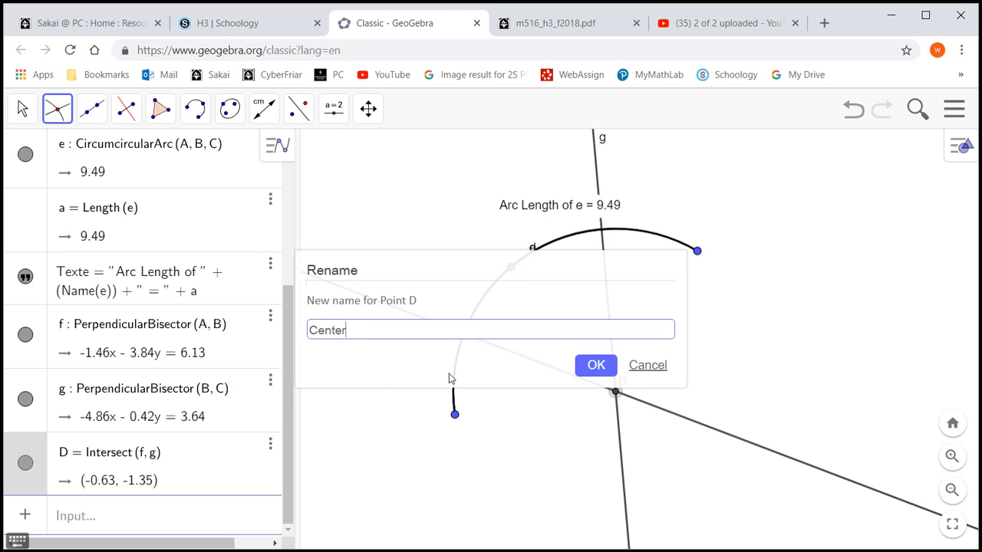
click(598, 371)
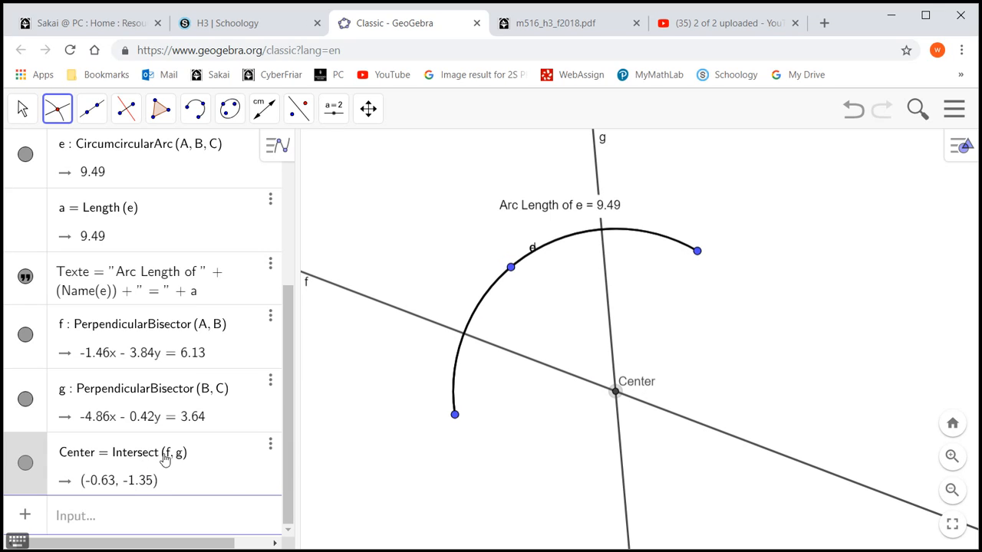
right_click(635, 387)
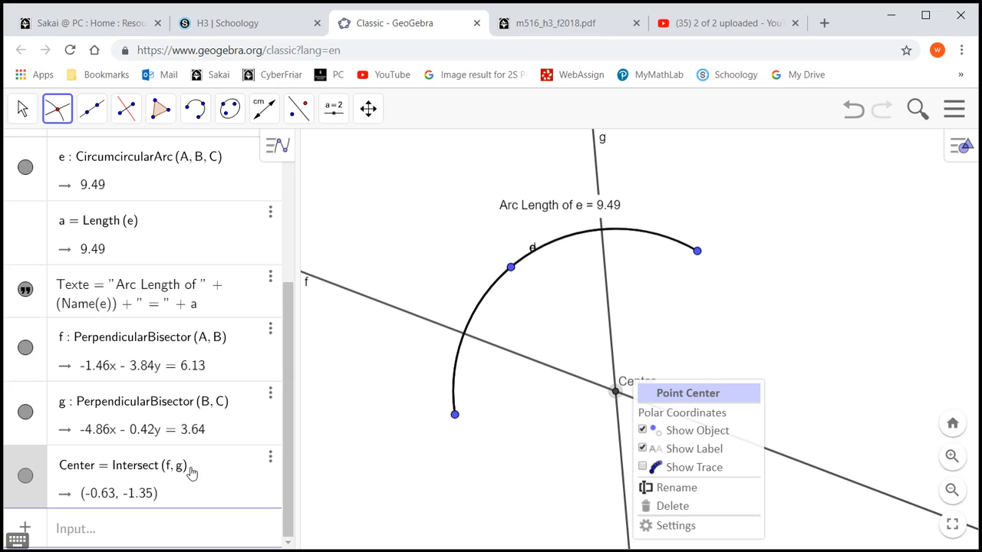
click(165, 507)
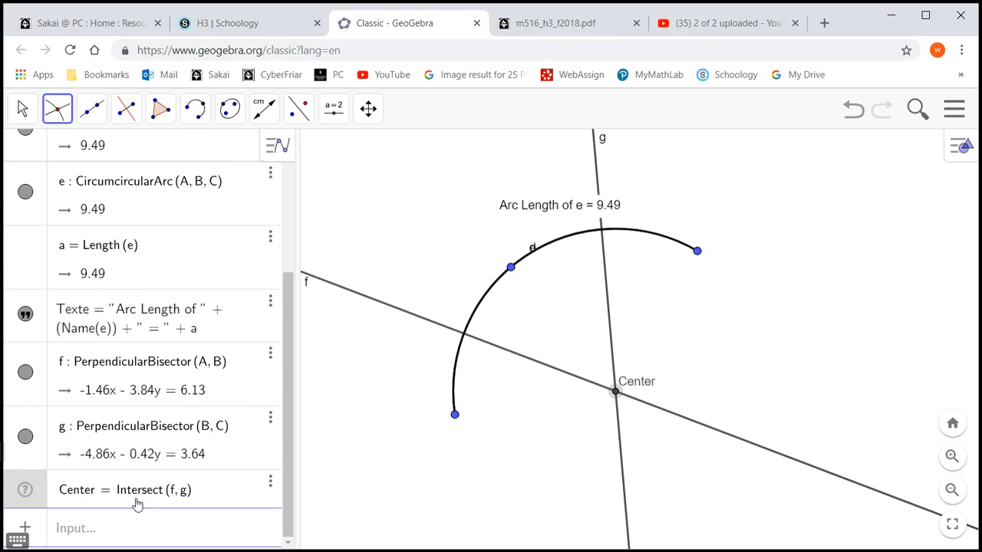
key(ctrl+a)
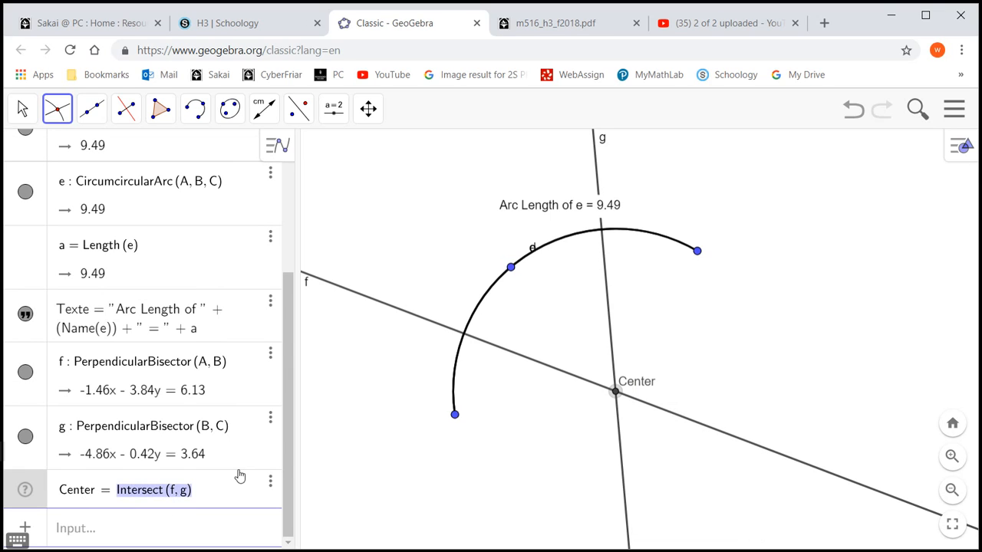
click(25, 490)
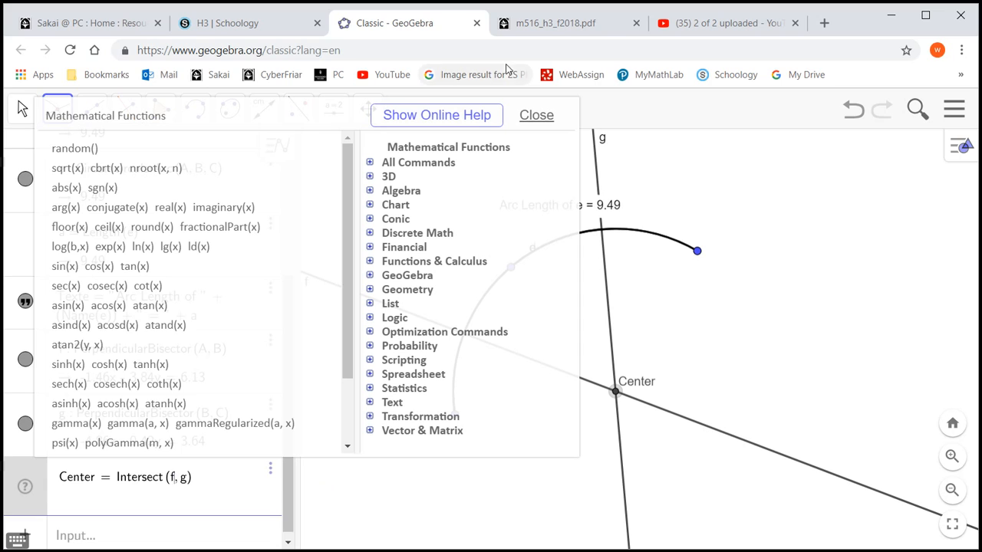
click(534, 116)
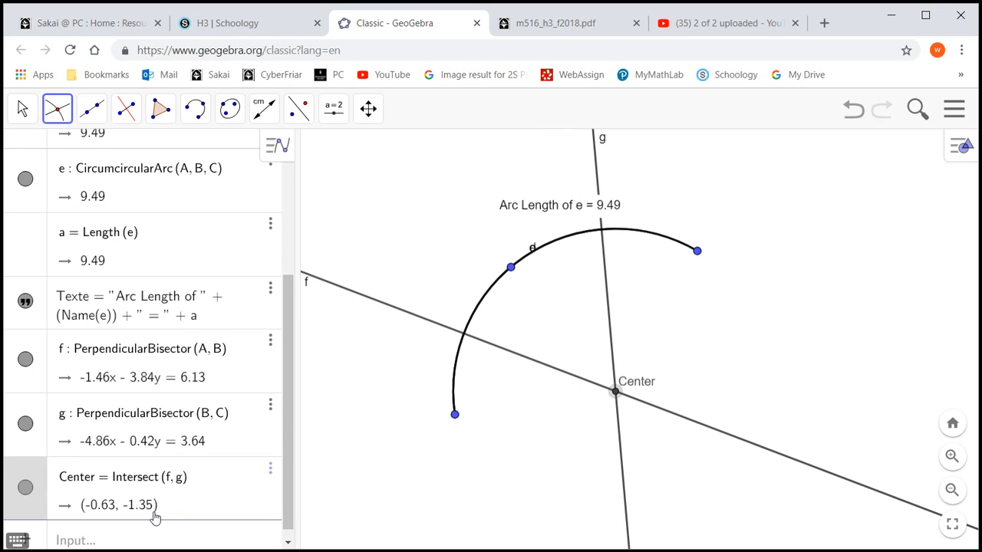
Place the Center point's name and coordinates as a text in the drawing and hide the point's own label
drag(132, 509, 616, 367)
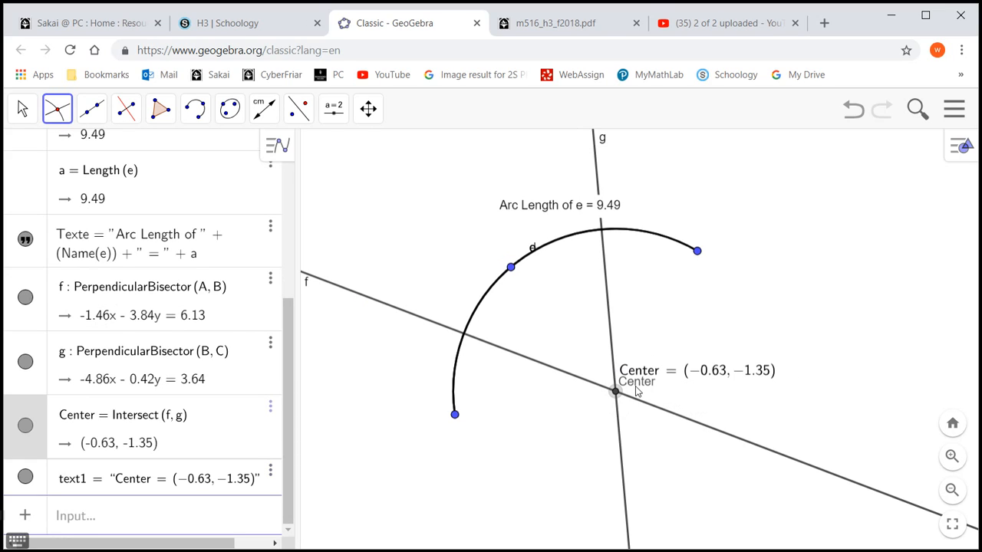
right_click(127, 490)
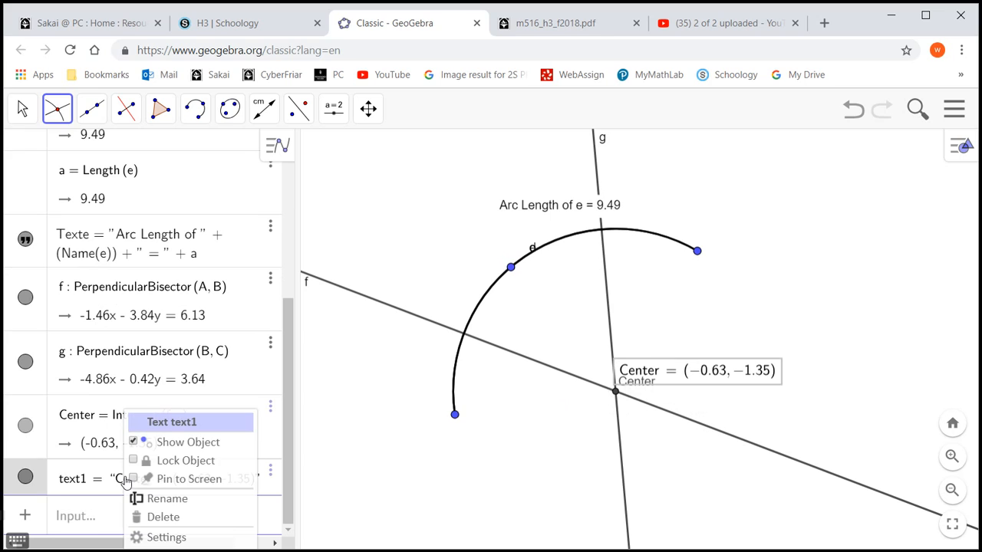
right_click(94, 427)
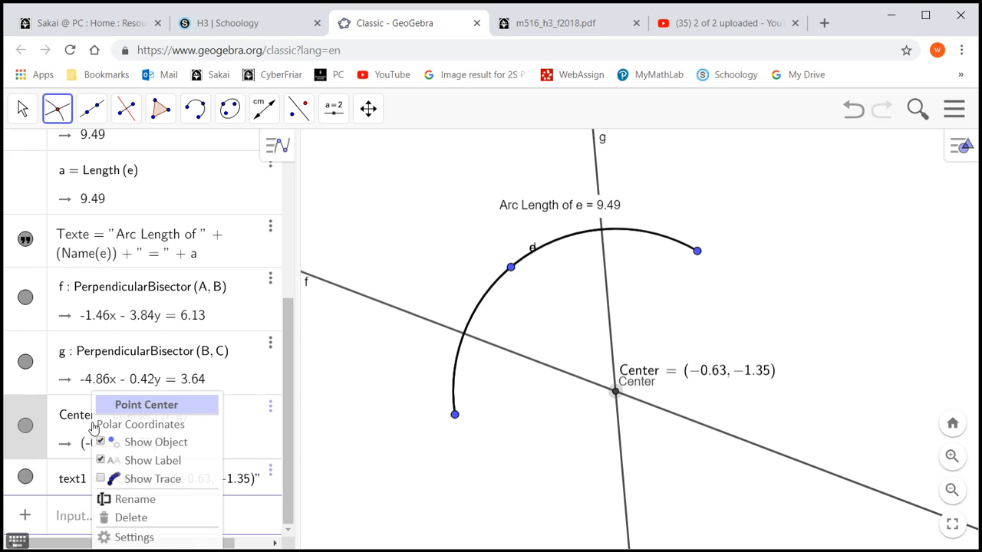
click(103, 461)
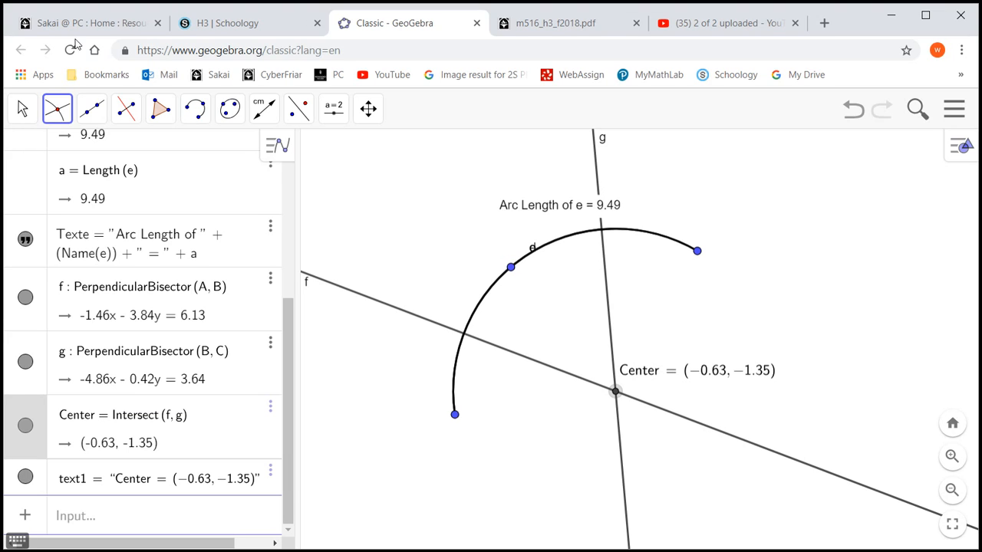
Move the Center coordinates text slightly down so it sits directly beside the point
click(23, 112)
click(56, 108)
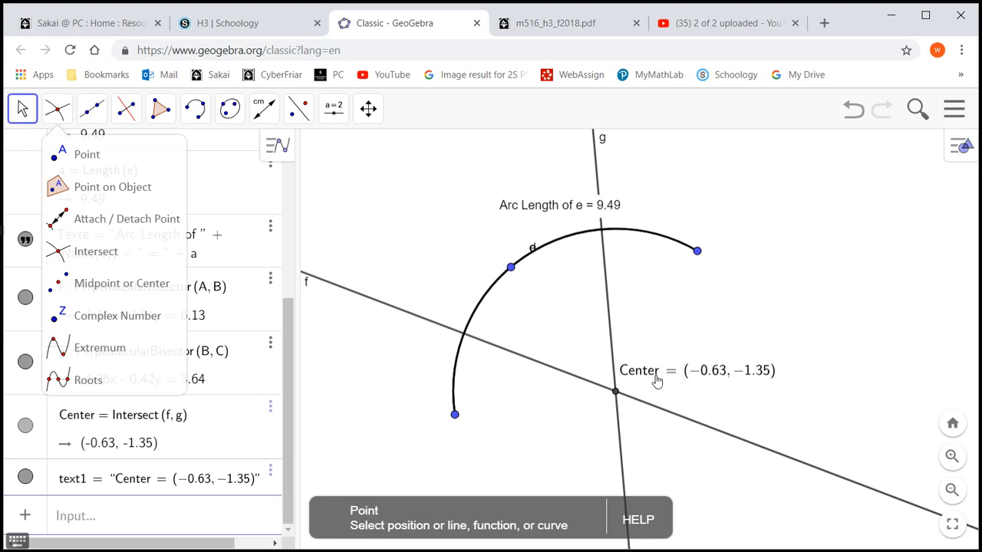
drag(657, 377, 663, 388)
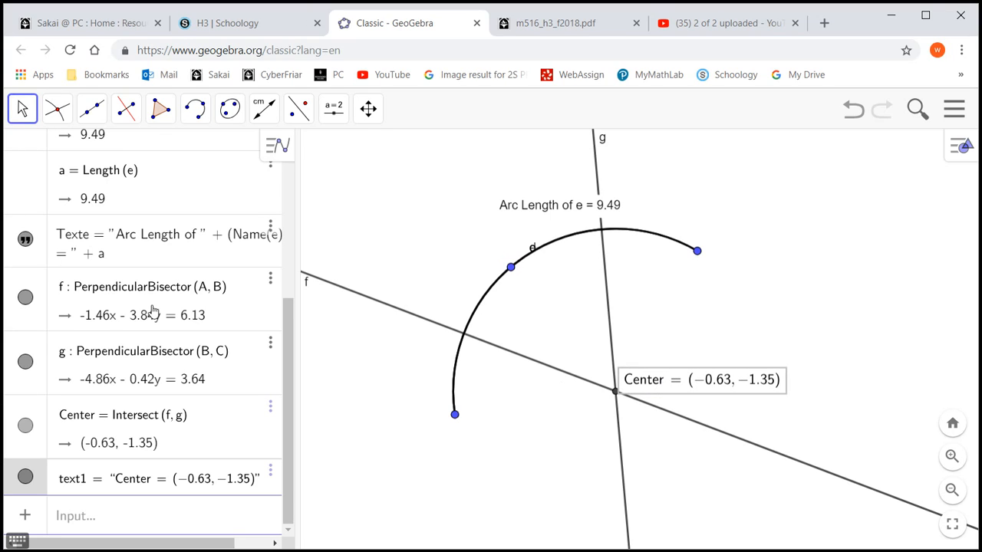
Hide perpendicular bisectors f and g and shift the coordinates text slightly up and away from the Center point
click(25, 298)
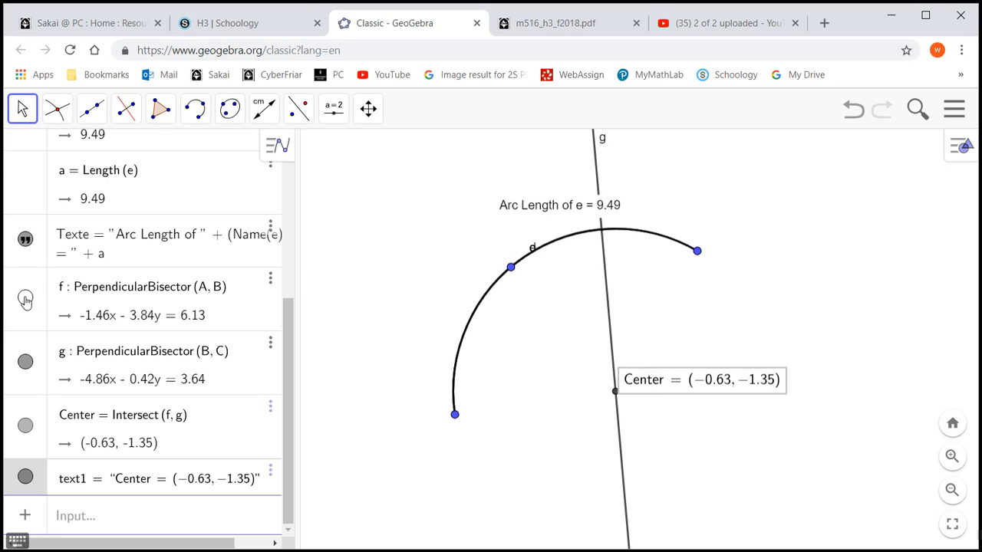
click(26, 362)
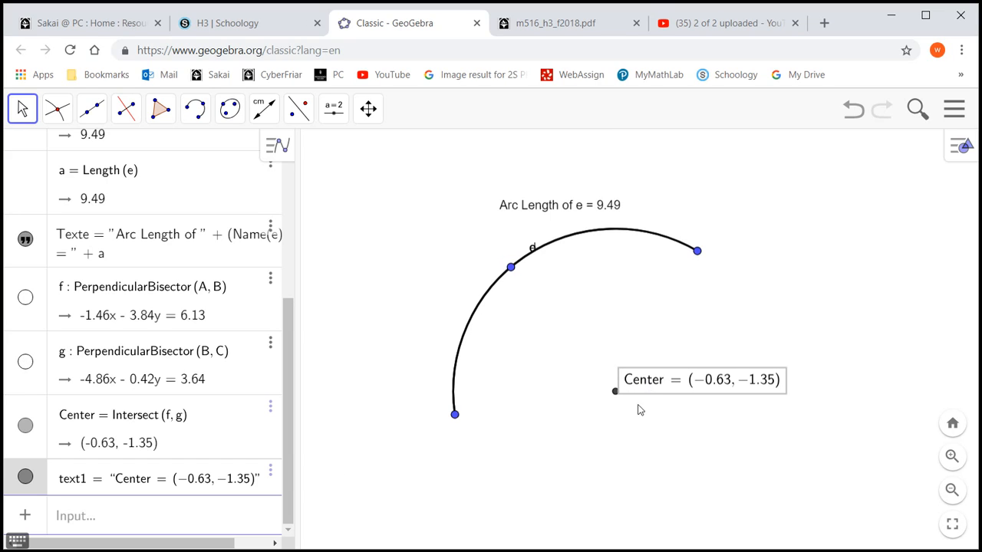
drag(673, 395, 677, 385)
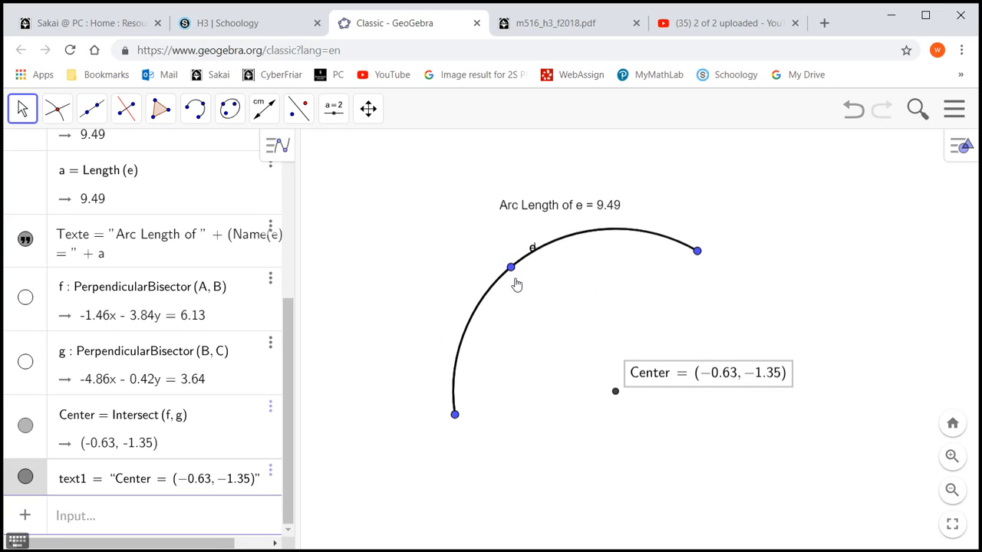
Hide points C, B and A in the drawing
scroll(176, 282, up, 3)
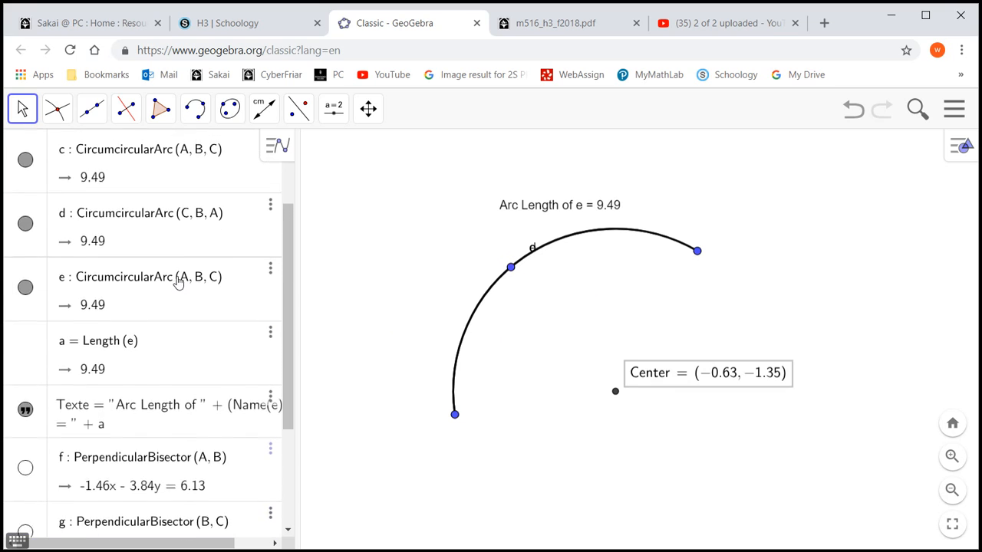
scroll(178, 282, up, 2)
scroll(176, 280, up, 1)
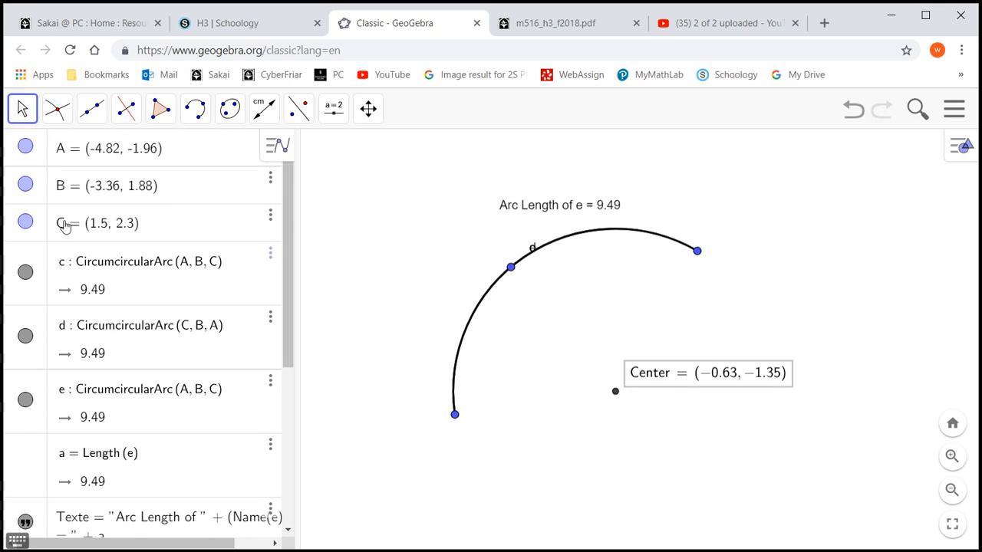
click(26, 222)
click(26, 185)
click(26, 151)
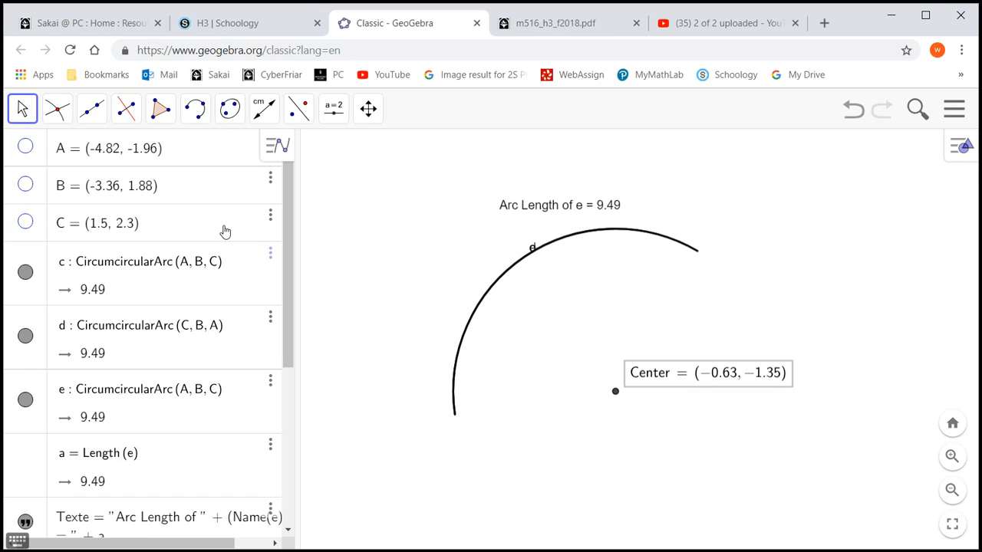
Hide arc e's label and the duplicate arcs d and c, and nudge the Arc Length text closer to the arc
right_click(127, 399)
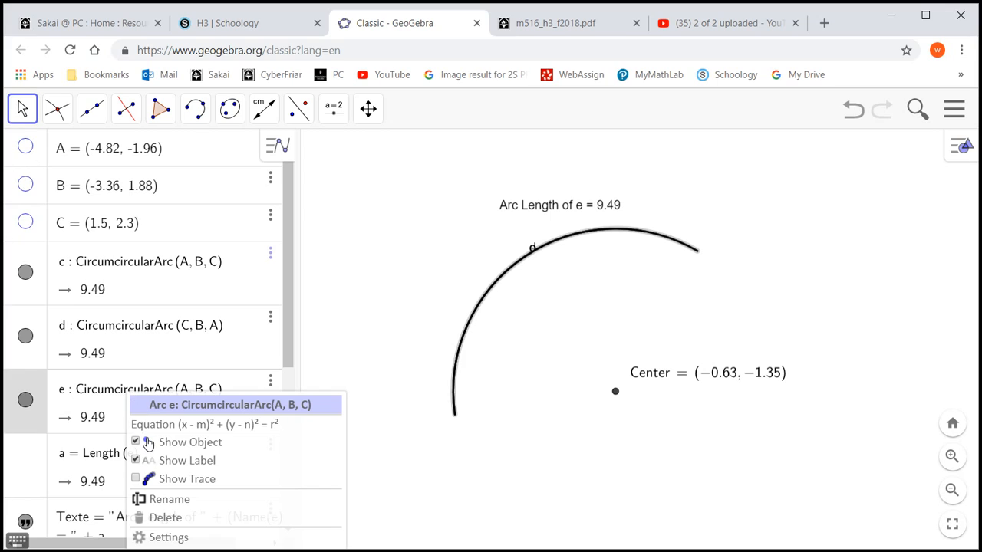
click(136, 460)
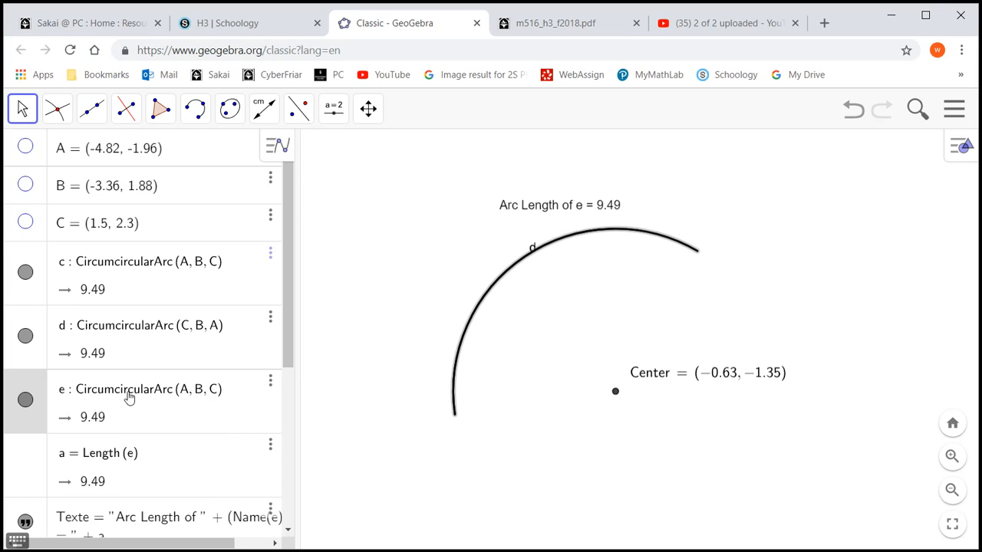
click(25, 336)
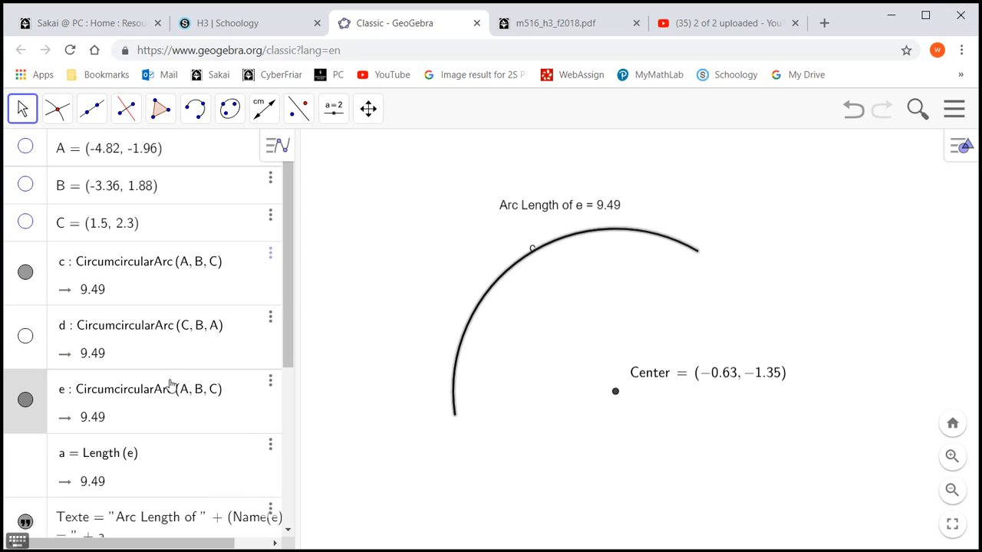
click(25, 273)
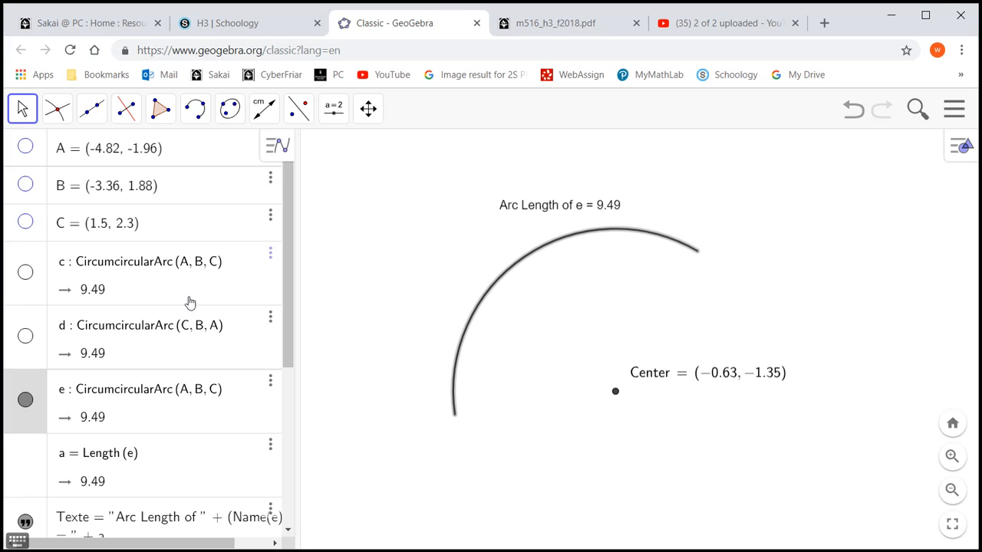
mouse_move(543, 213)
mouse_down()
mouse_move(509, 221)
mouse_move(534, 214)
mouse_up()
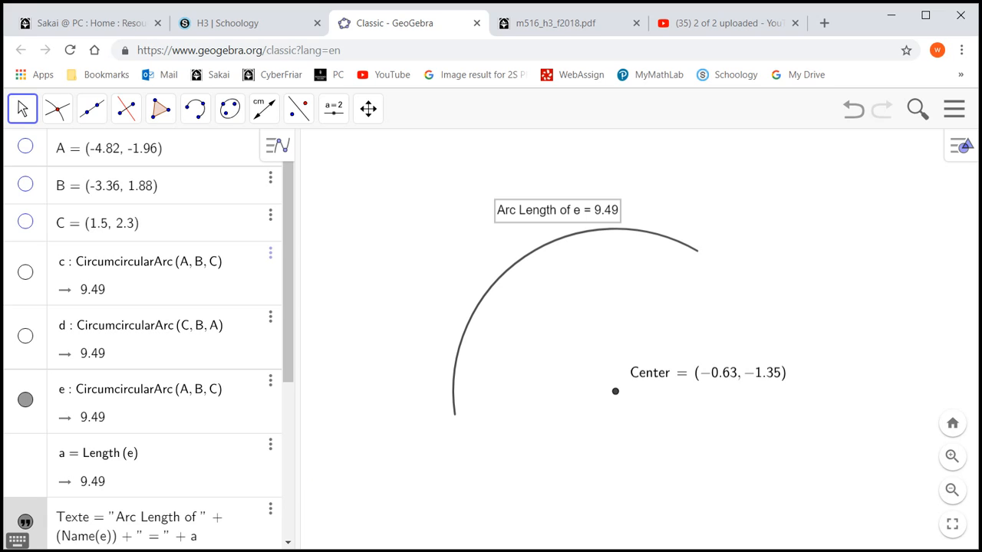
Capture the arc with its length and center in Snipping Tool and save it to the Desktop over p3a.JPG
click(257, 550)
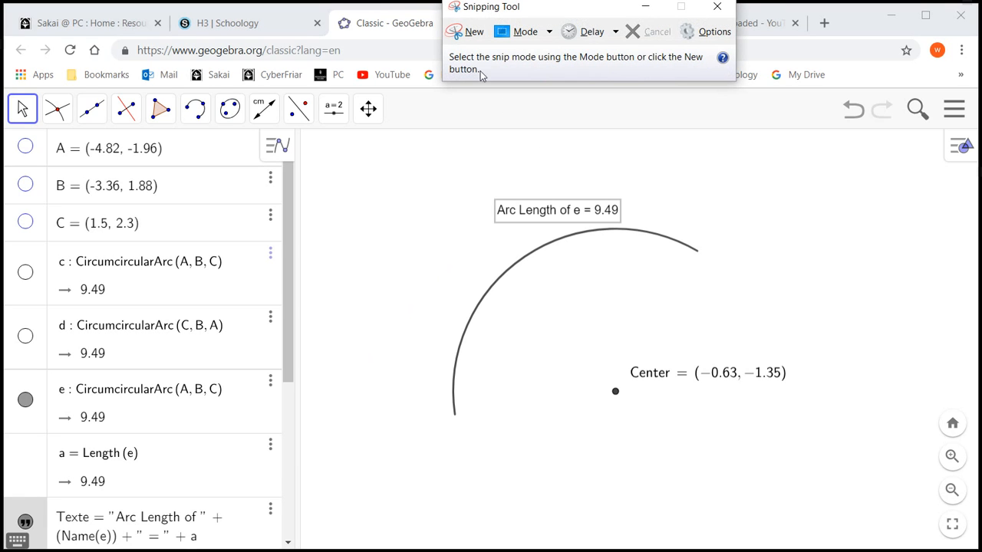
click(468, 31)
drag(398, 182, 805, 452)
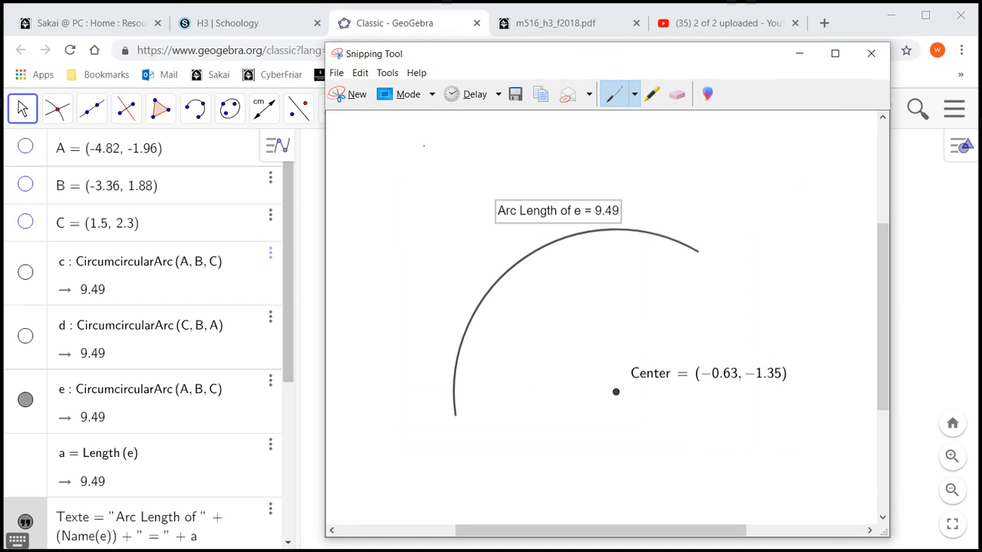
click(336, 73)
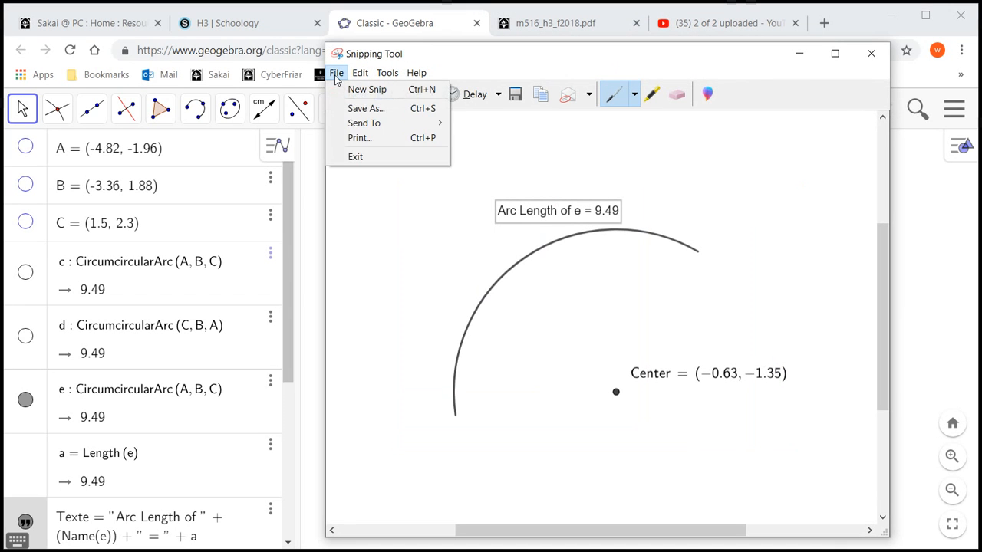
click(354, 110)
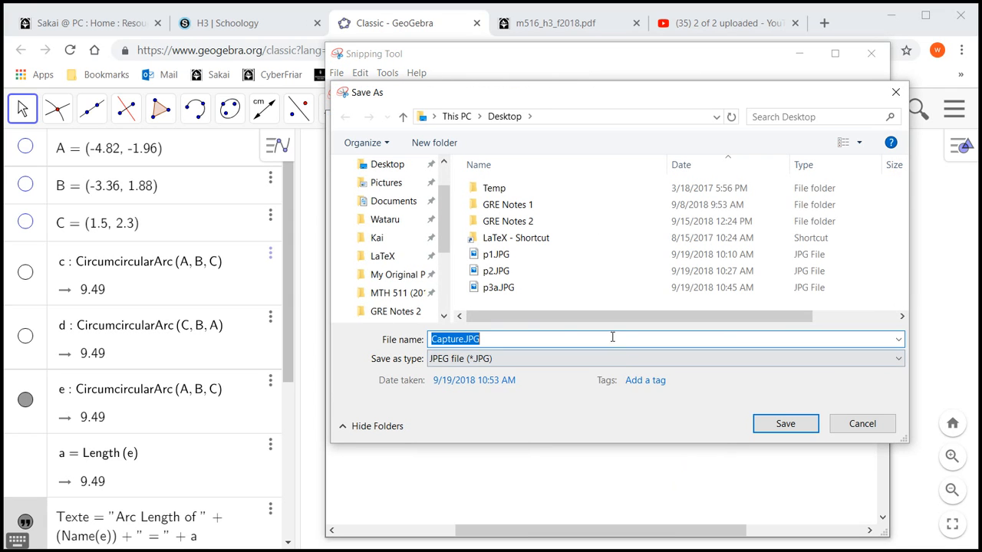
double_click(524, 289)
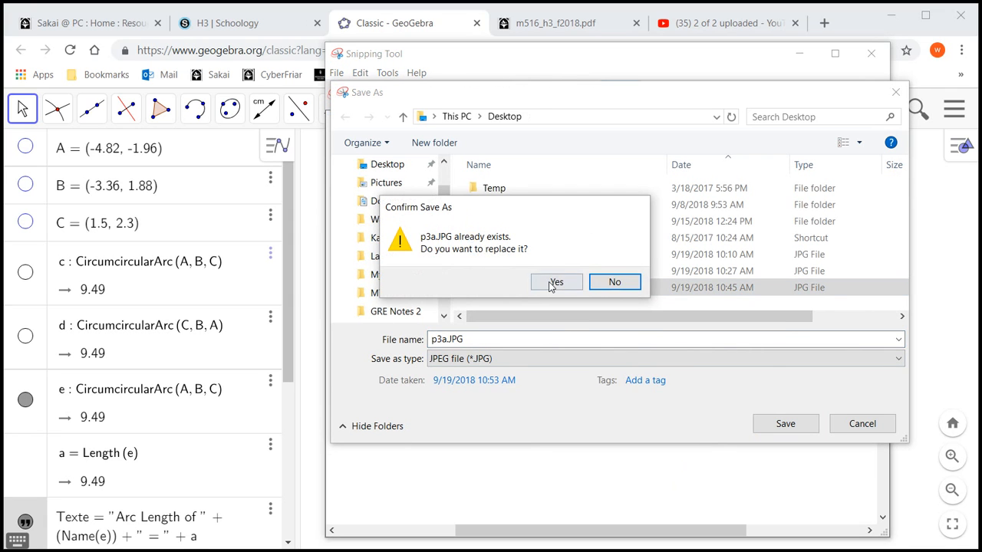
click(552, 282)
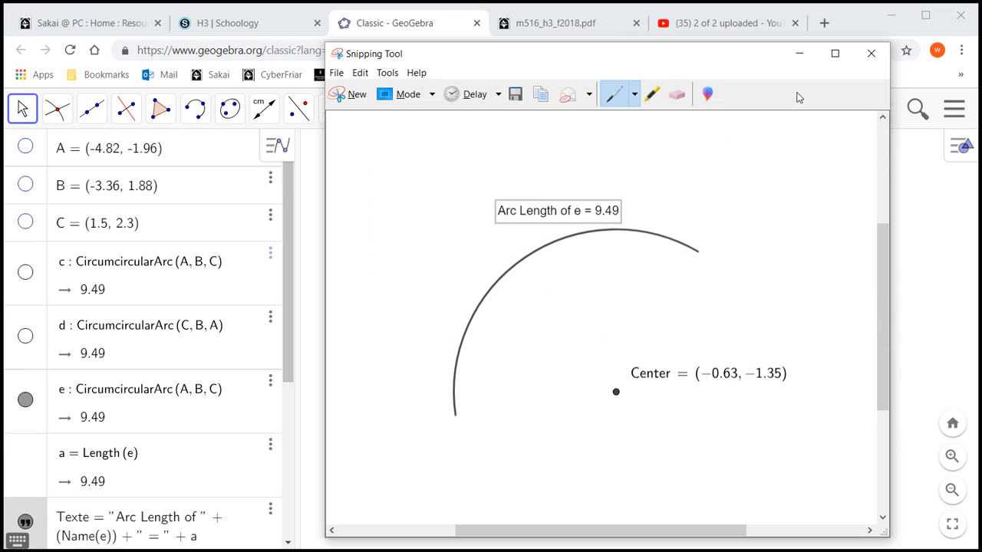
click(872, 53)
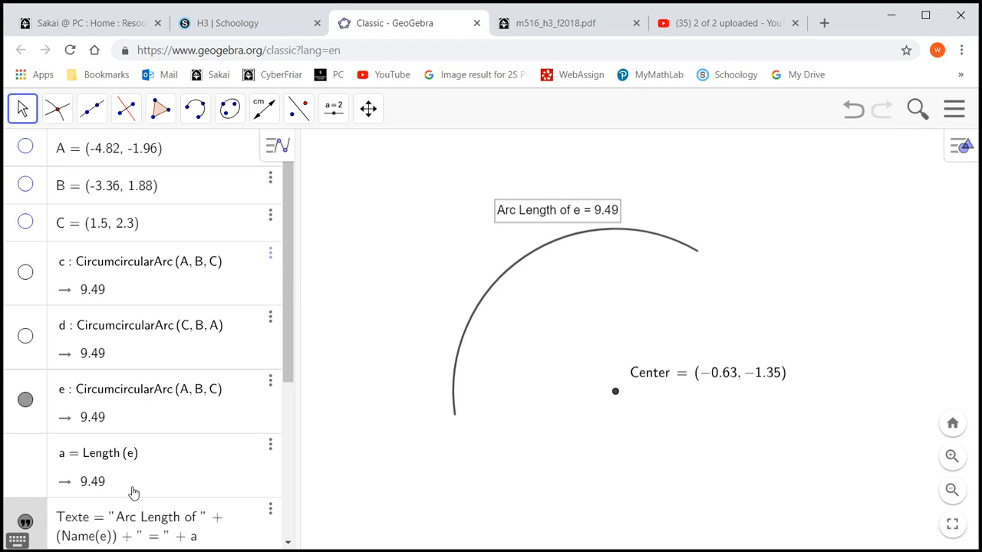
Read part (b) of problem 3 in m516_h3_f2018.pdf and return to the GeoGebra drawing
click(535, 24)
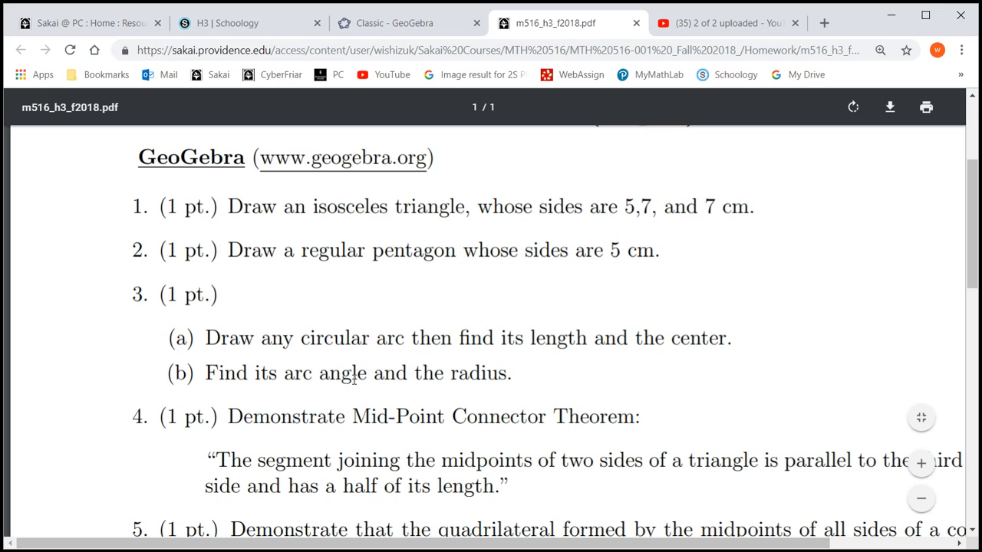
click(434, 27)
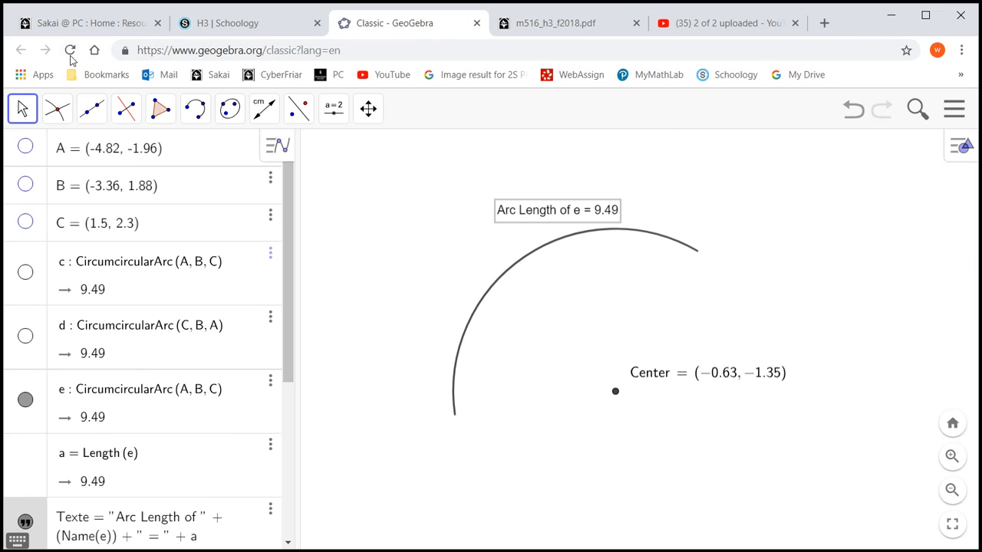
Make point A visible and draw a segment from it to Center, undoing the extra point first placed on the arc
click(104, 125)
click(127, 192)
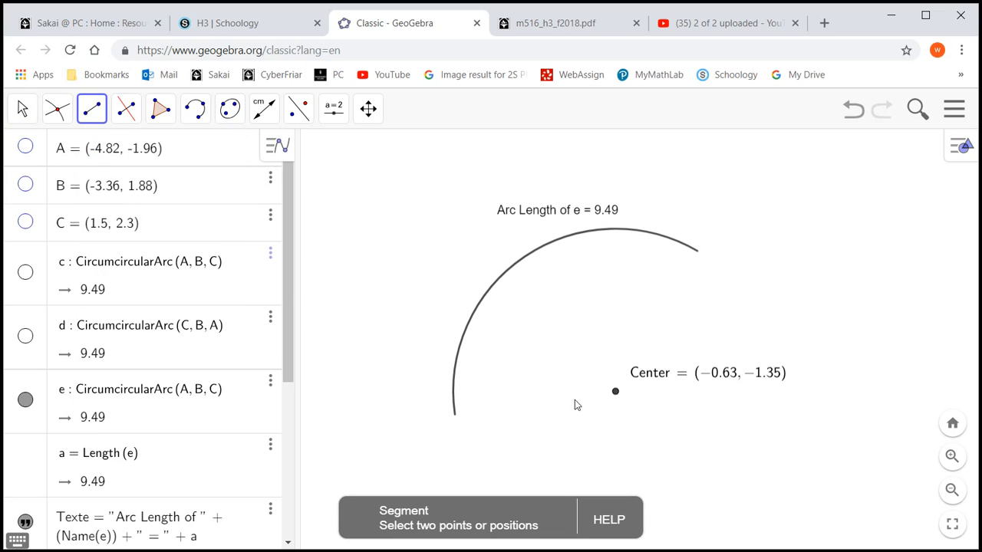
click(455, 415)
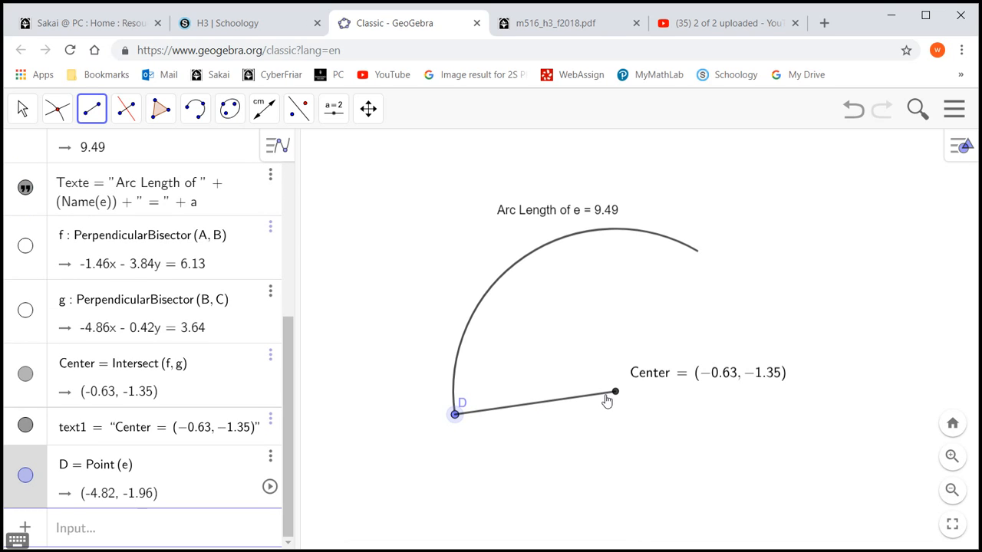
click(852, 115)
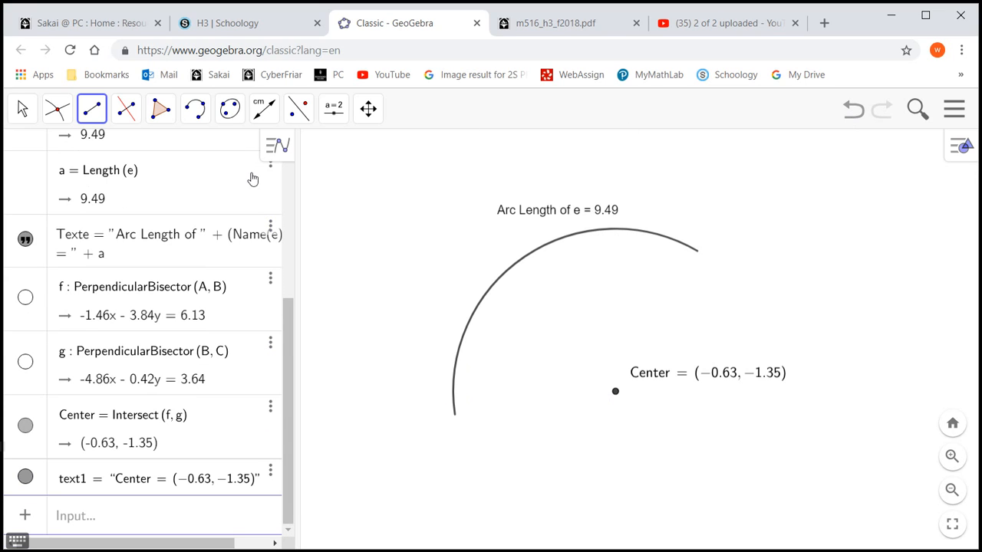
scroll(83, 288, up, 5)
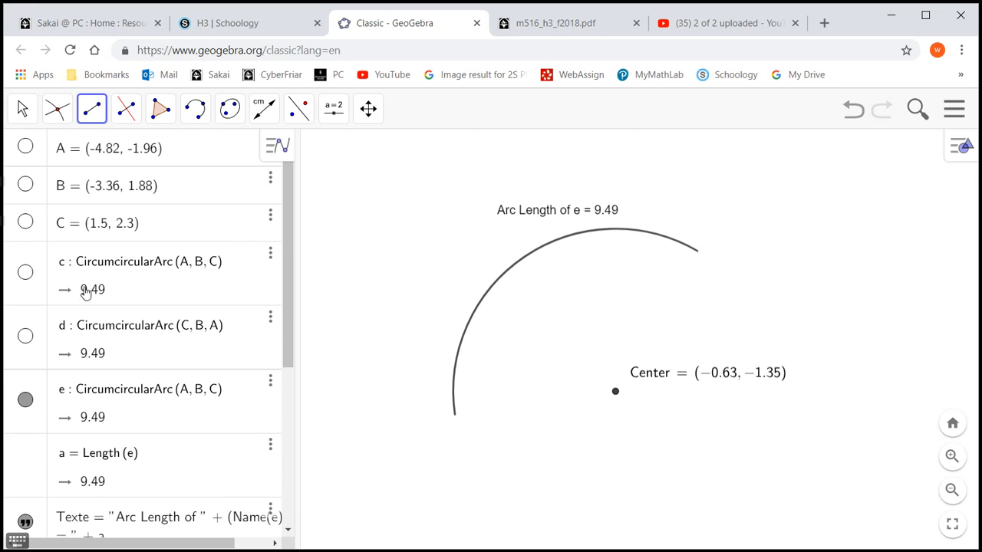
click(24, 145)
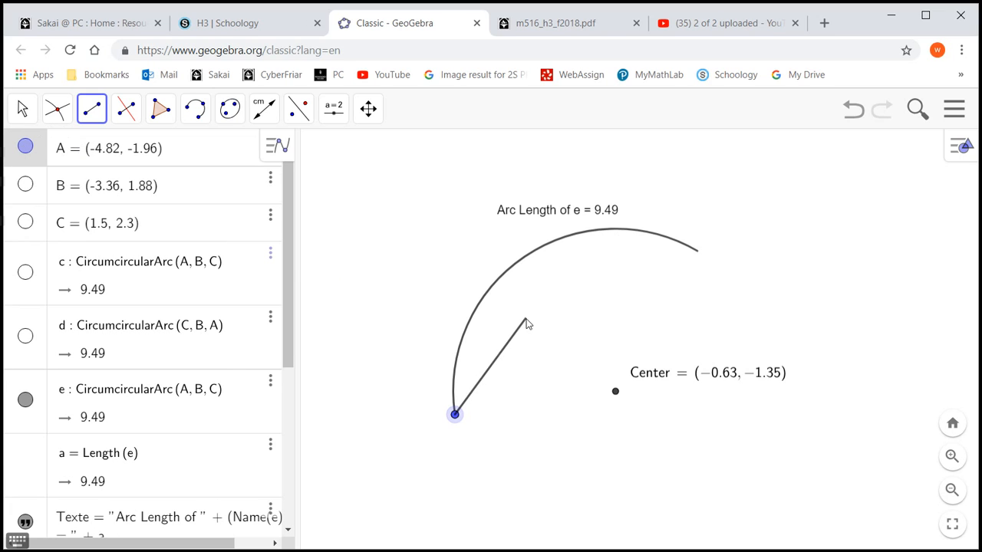
click(615, 394)
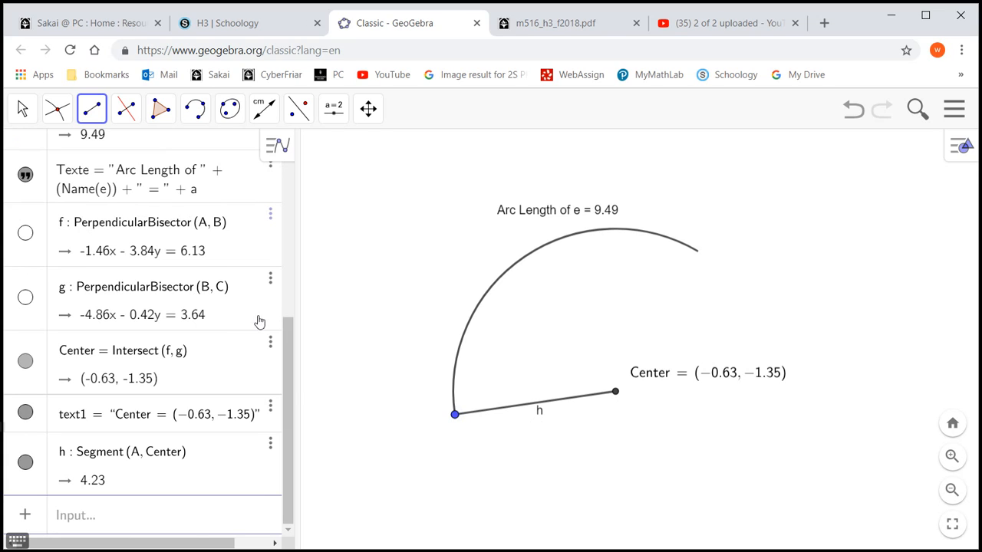
Rename the segment between point A and Center to r
right_click(108, 459)
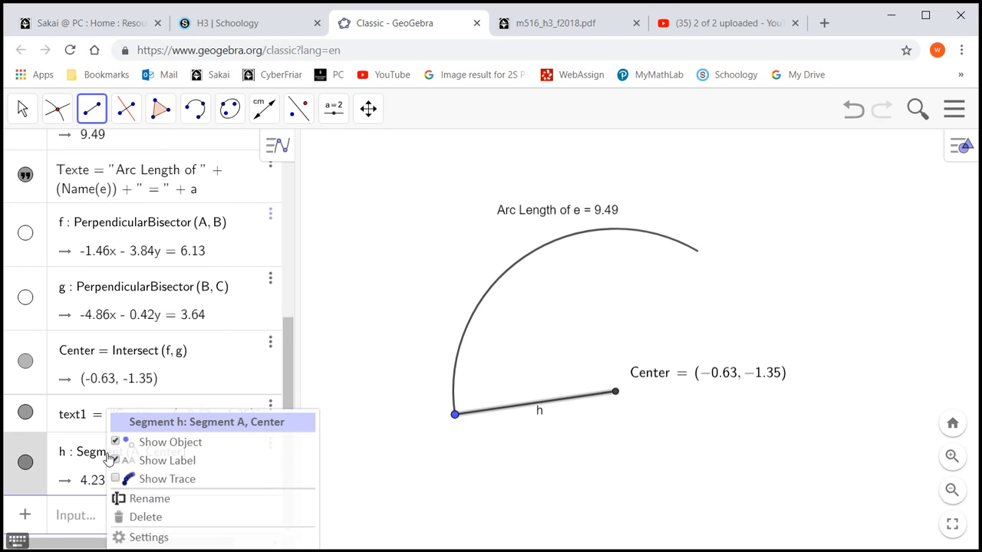
click(147, 499)
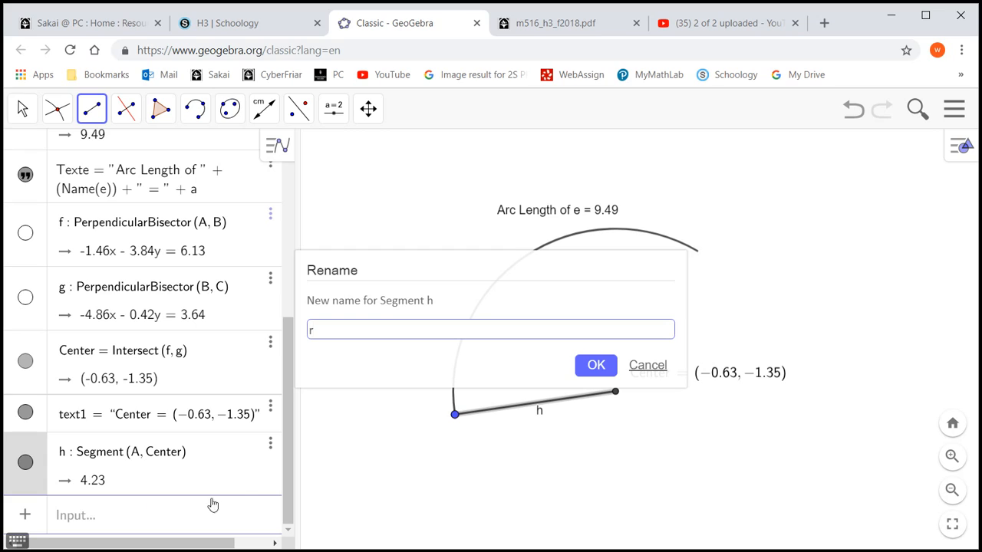
text(r)
click(588, 366)
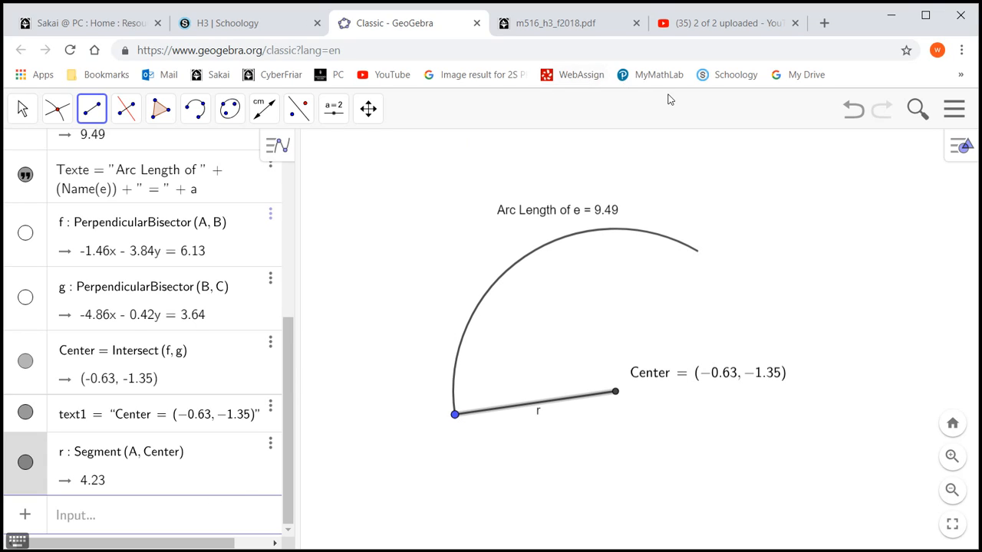
Display the length of segment r on its label with the Distance or Length tool
click(266, 113)
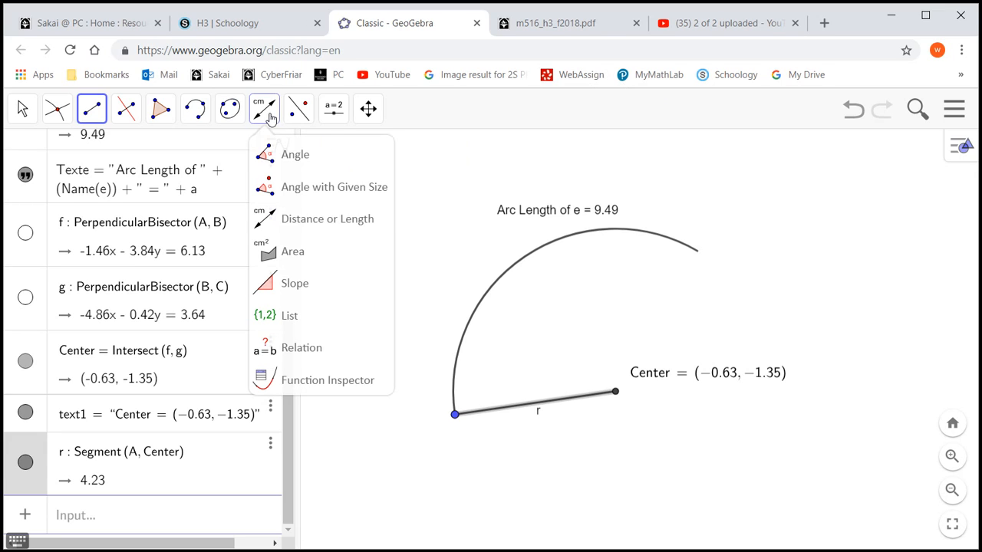
click(310, 232)
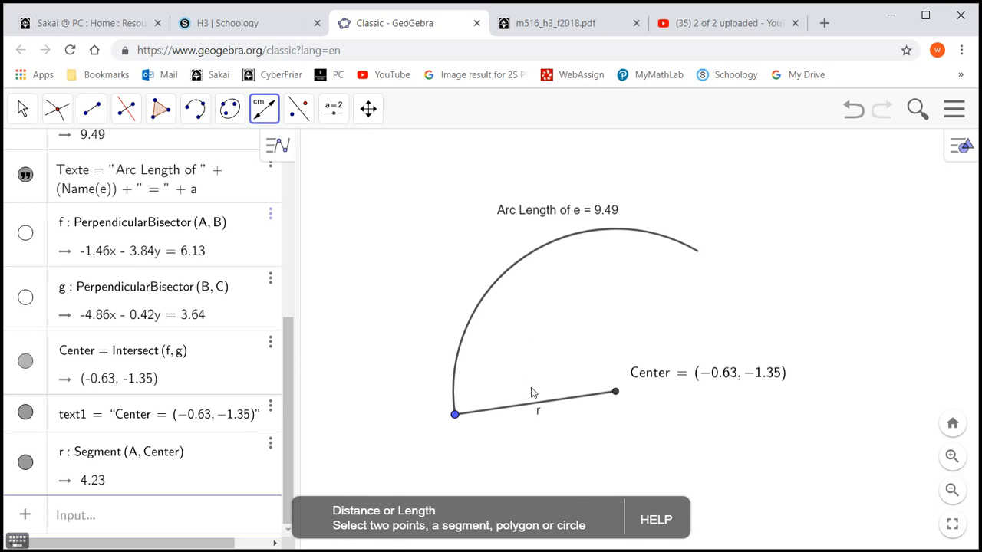
click(540, 410)
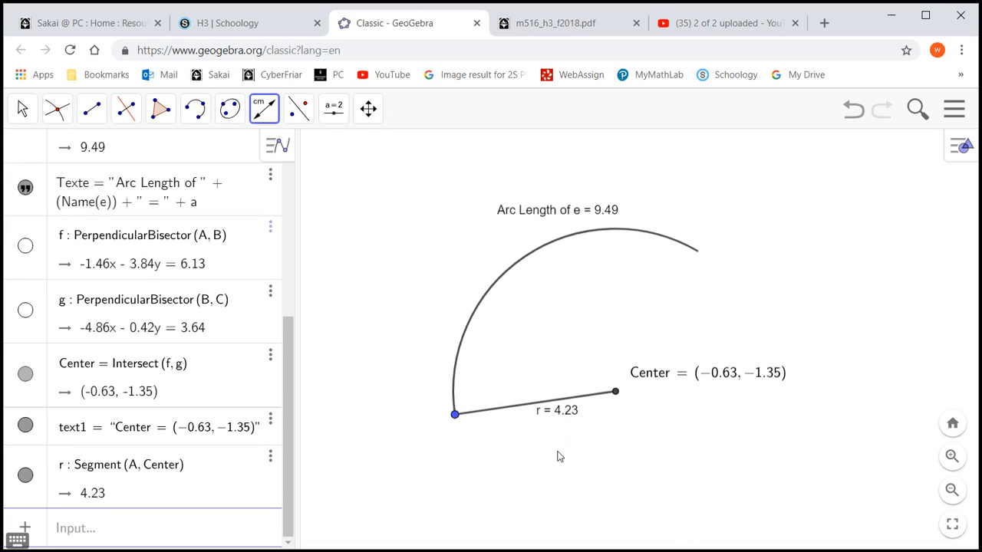
Make point C visible at the arc's other end and draw a segment from it to Center
click(96, 117)
click(90, 141)
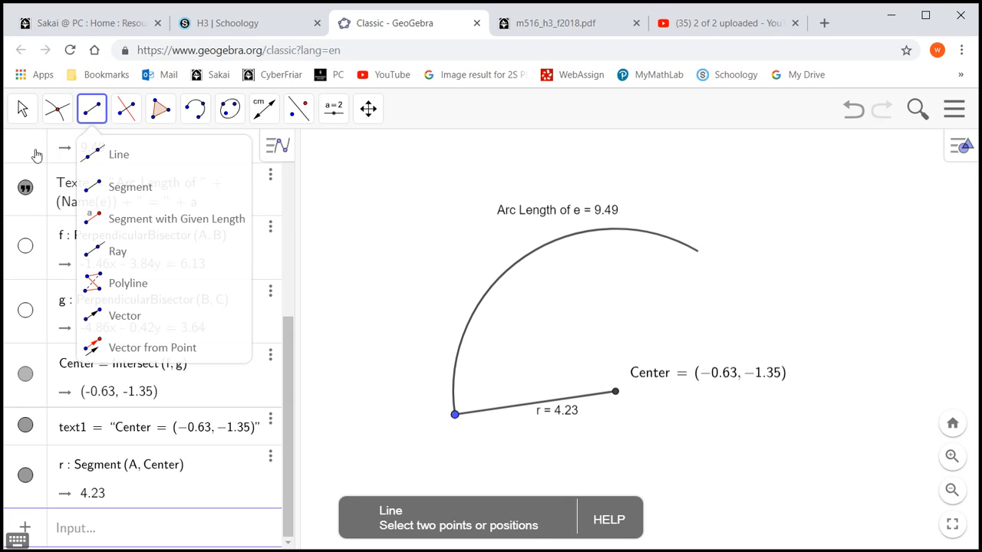
mouse_move(204, 121)
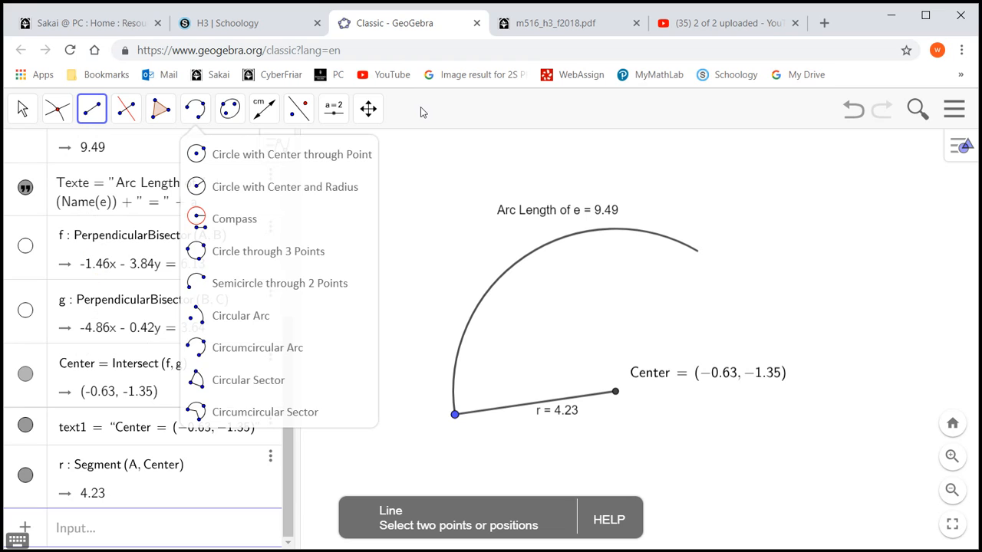
drag(290, 359, 285, 201)
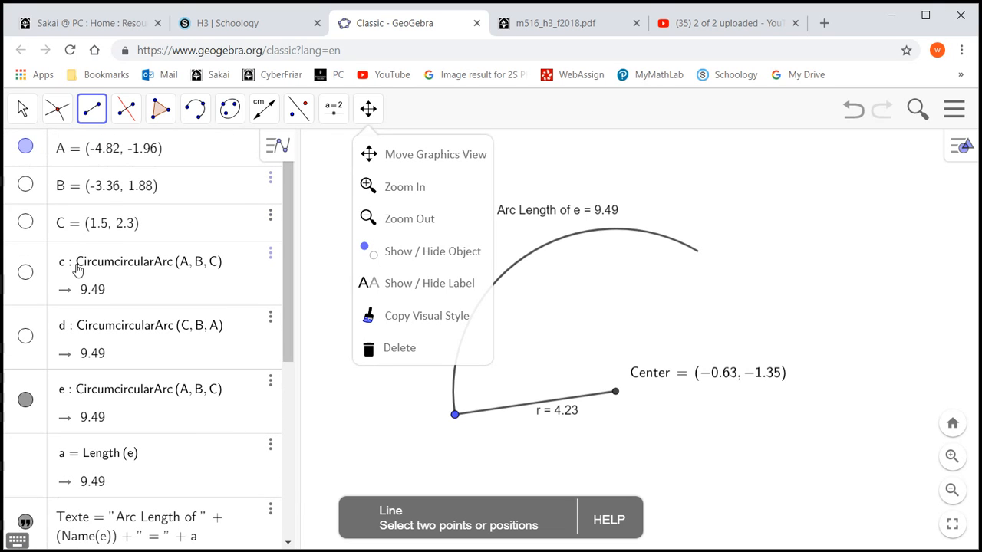
click(26, 222)
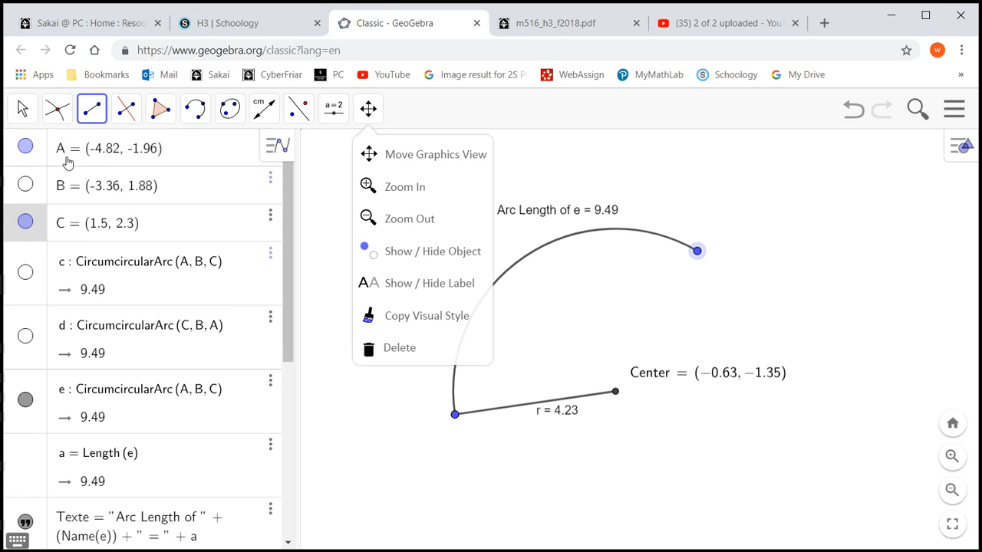
click(92, 114)
click(95, 119)
click(697, 251)
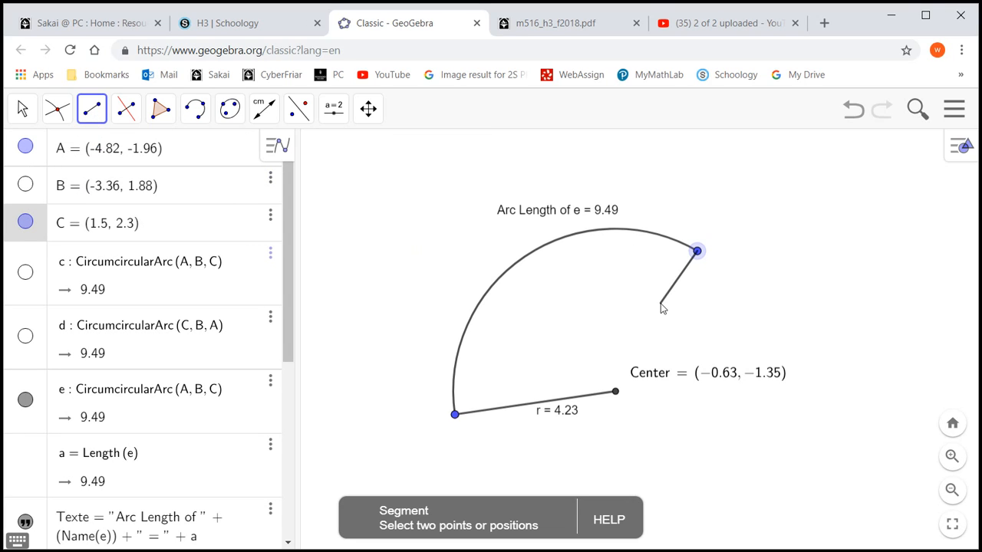
click(616, 394)
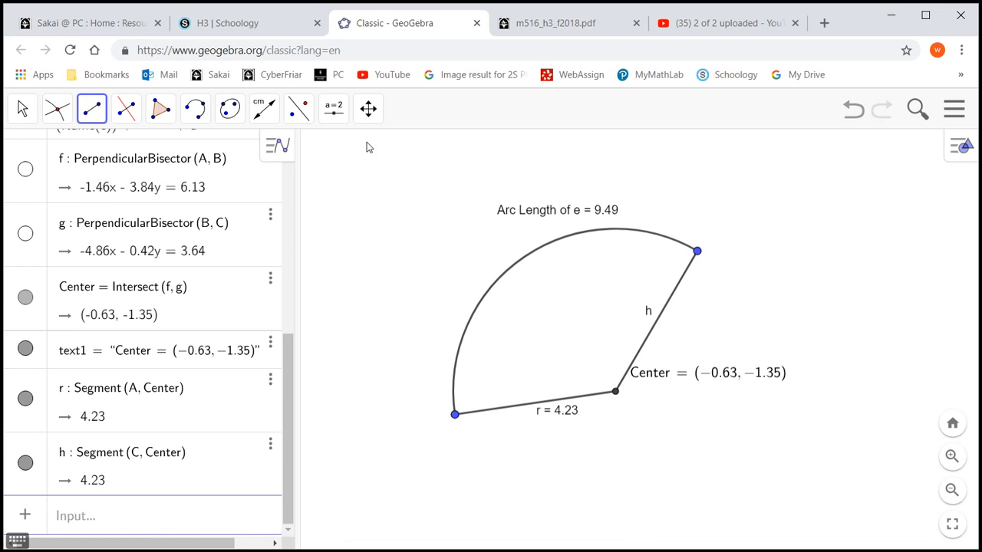
Measure the arc's central angle from C through Center to A and move its label up and left, clear of the Center text
click(270, 113)
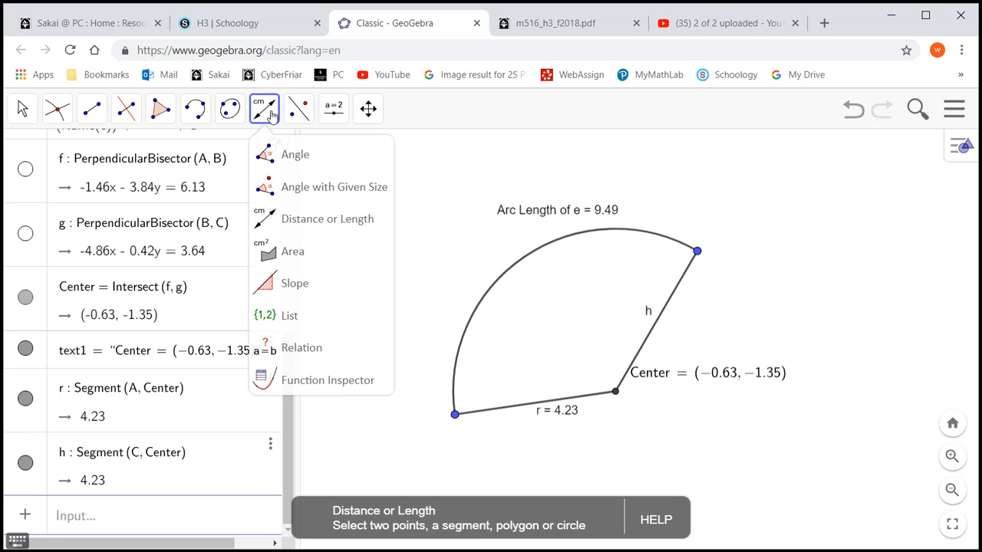
click(280, 163)
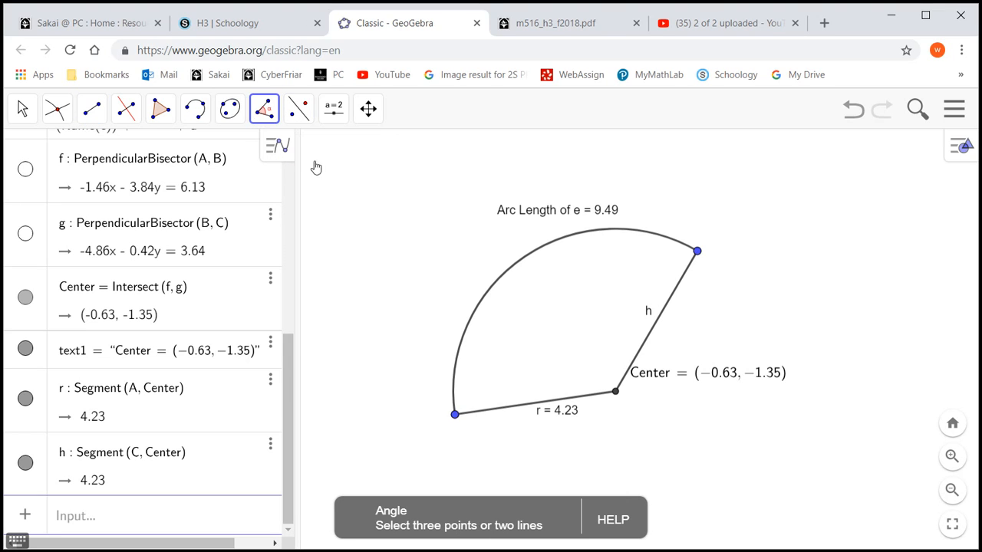
click(697, 253)
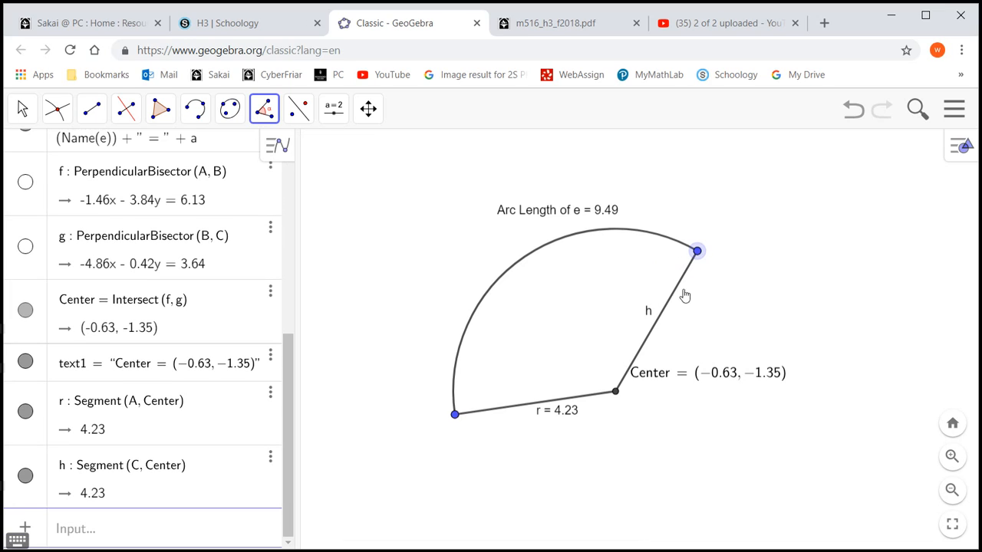
click(616, 393)
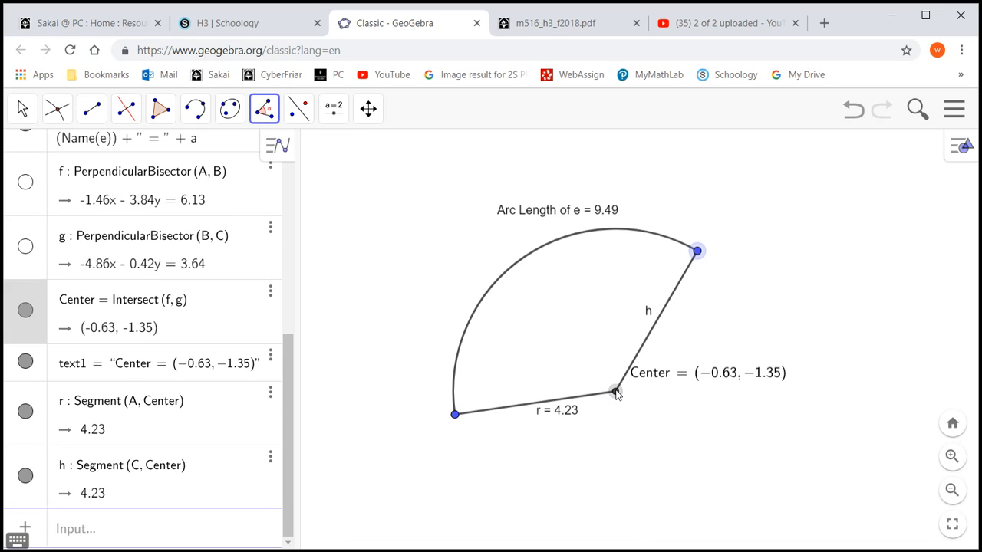
click(455, 416)
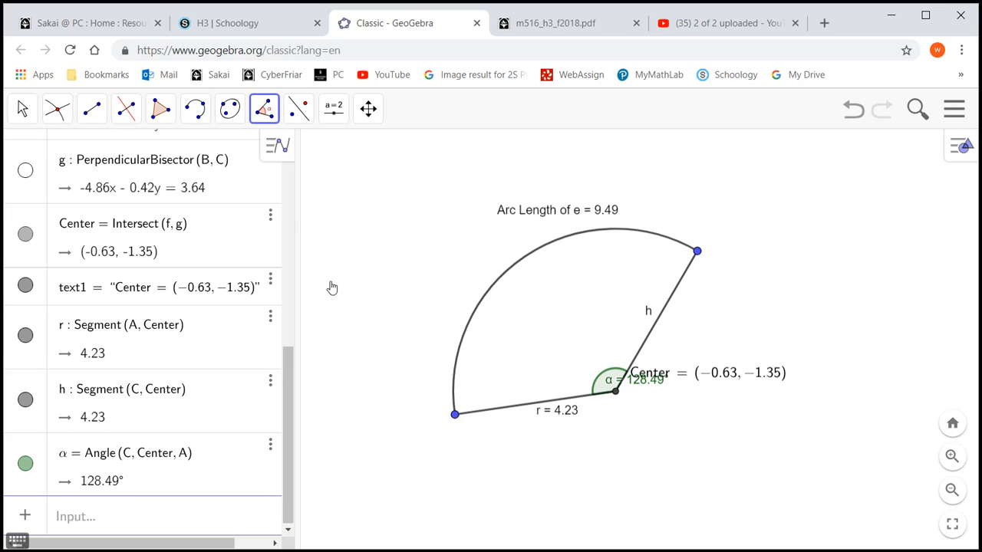
click(24, 117)
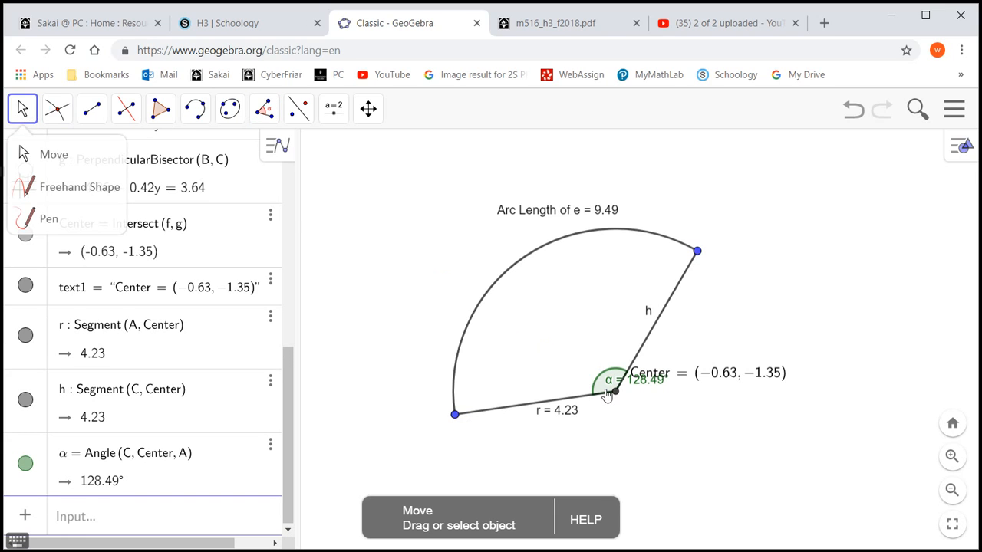
drag(616, 386, 561, 362)
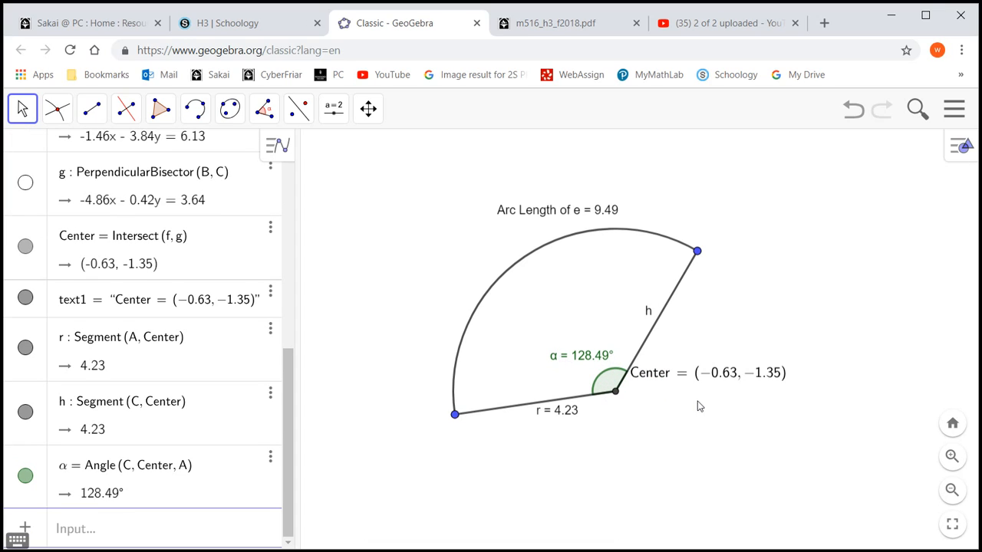